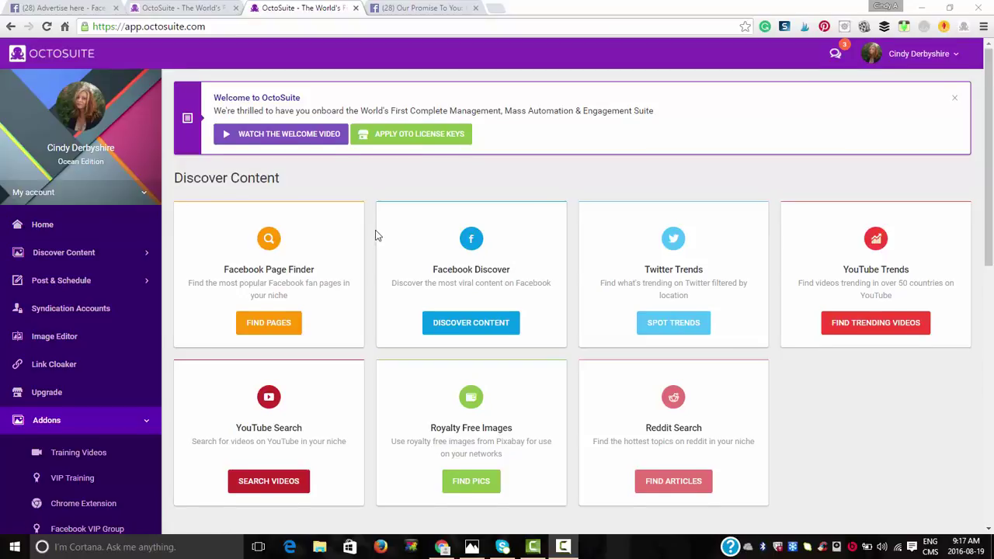
scroll(375, 235, down, 3)
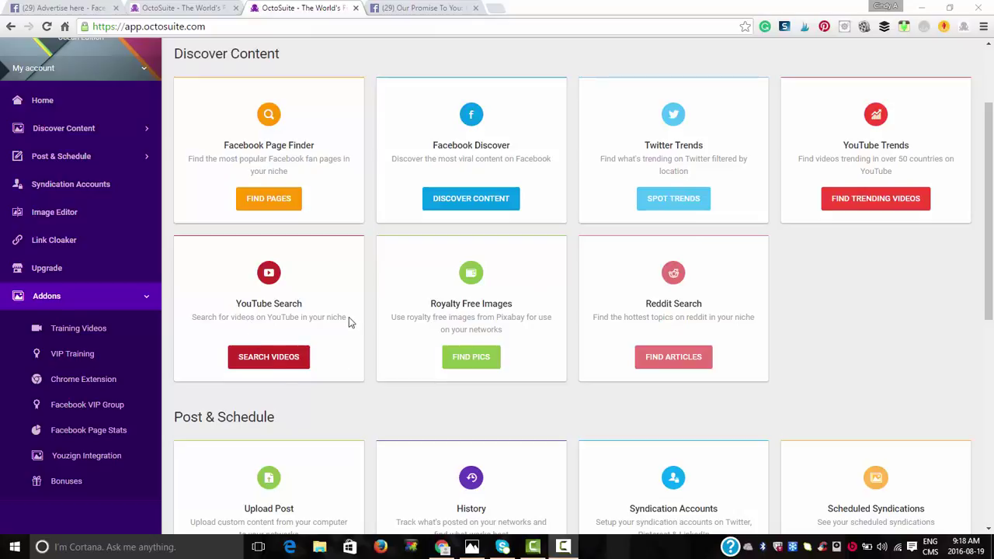
scroll(357, 316, down, 2)
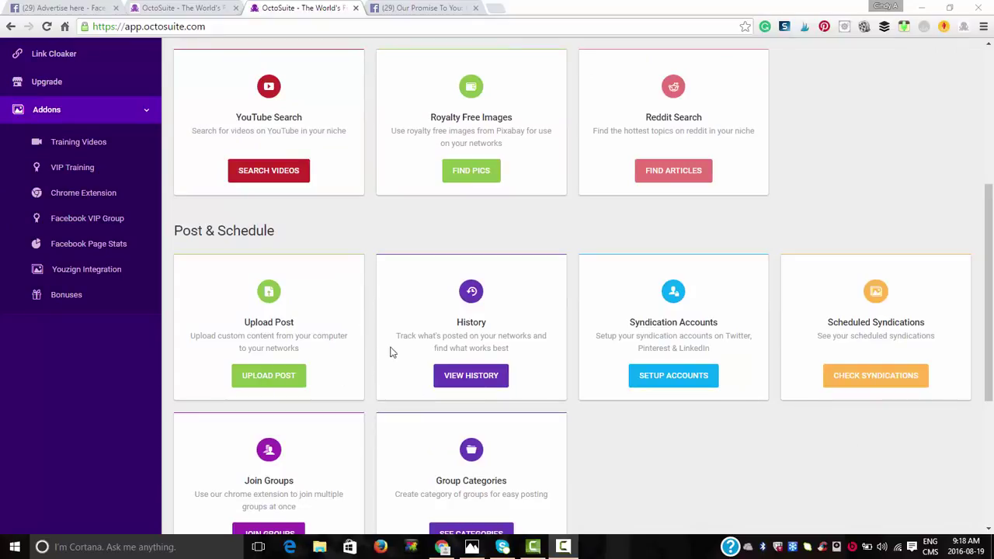
scroll(590, 361, down, 1)
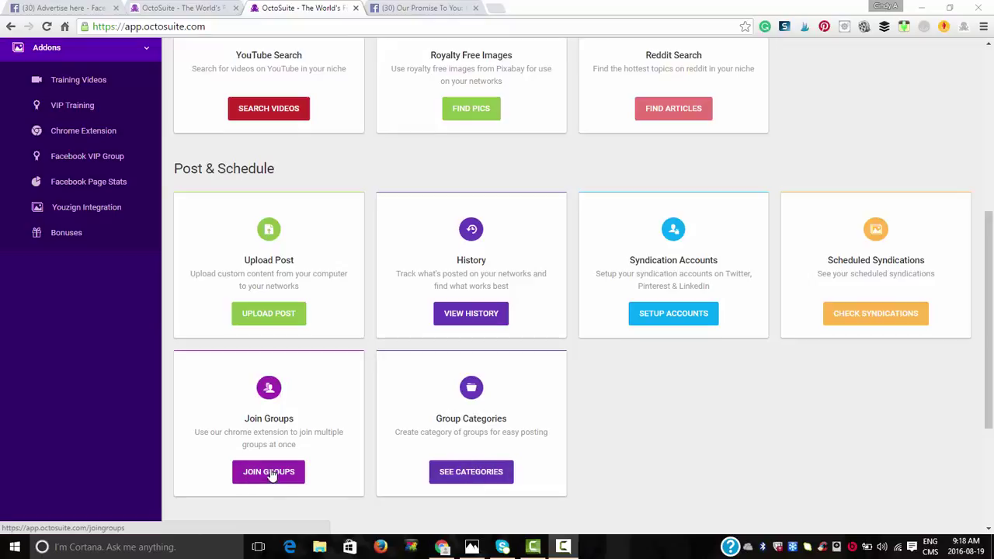
scroll(598, 363, down, 2)
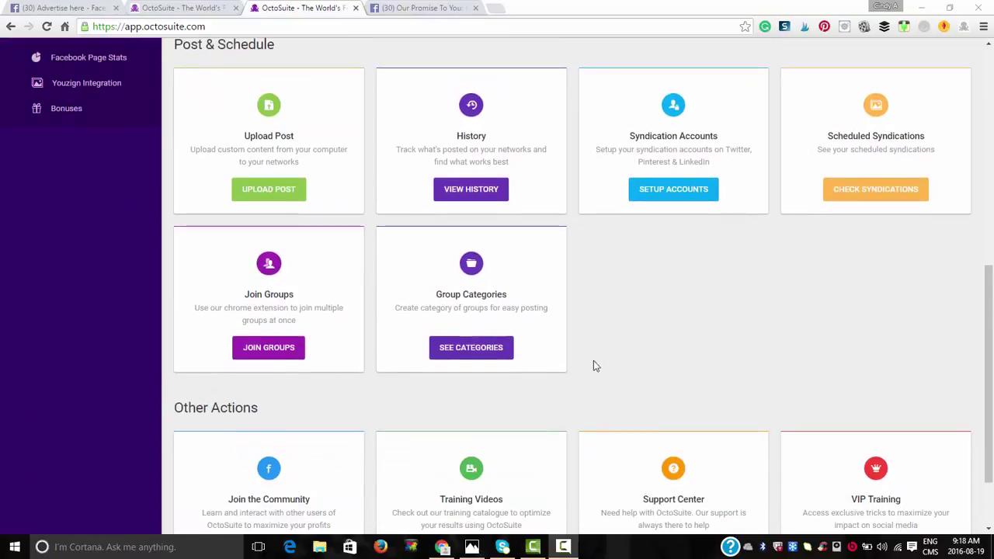
scroll(588, 356, down, 2)
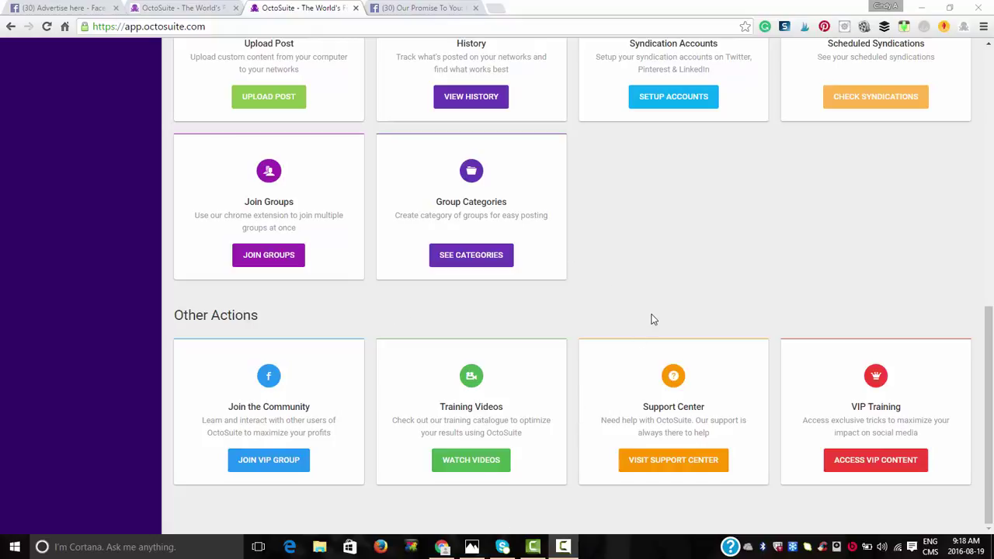
scroll(629, 274, up, 1)
scroll(585, 366, up, 1)
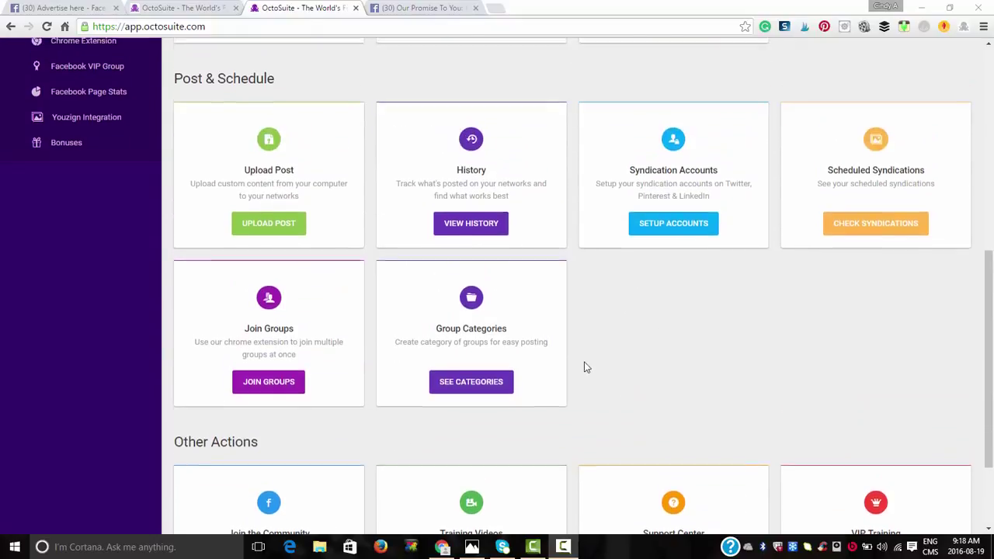
scroll(586, 365, up, 3)
scroll(586, 366, up, 1)
scroll(584, 365, up, 1)
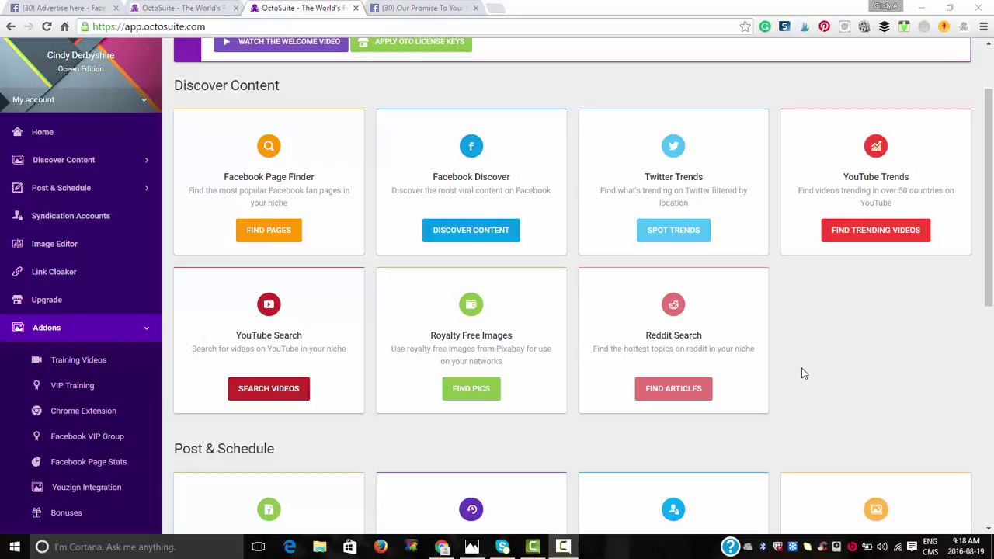
scroll(792, 359, up, 1)
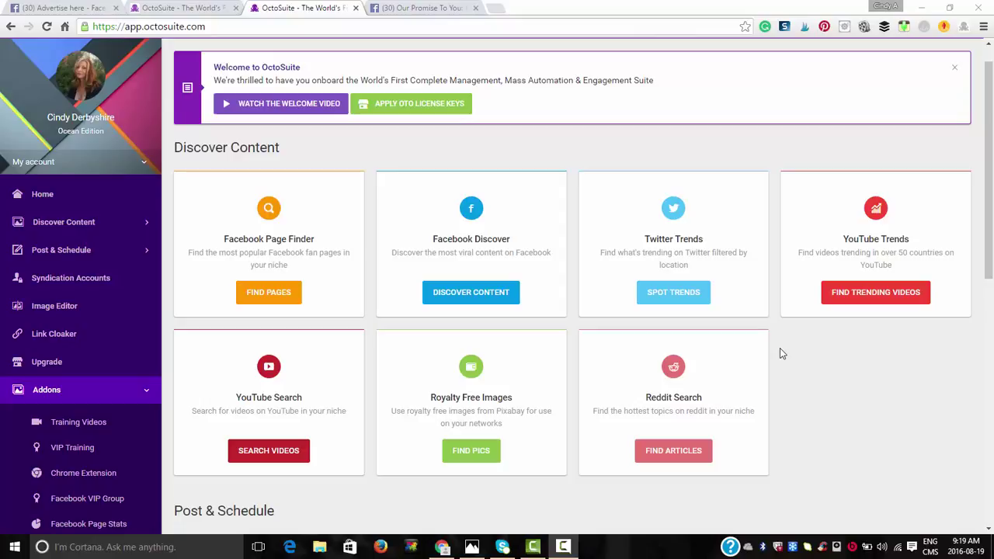
Step: Open the new Post page under Post & Schedule and target the first fan page
scroll(780, 350, up, 1)
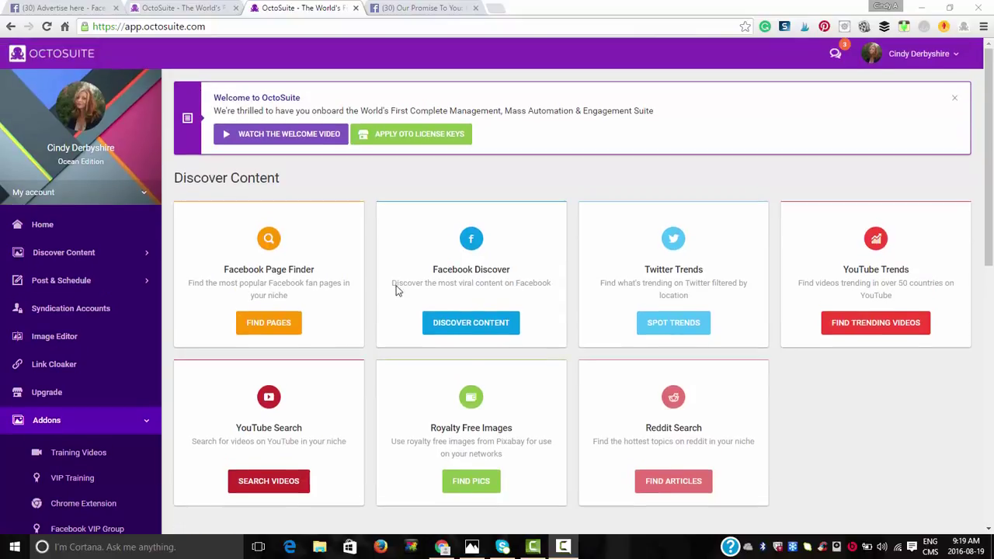
click(90, 284)
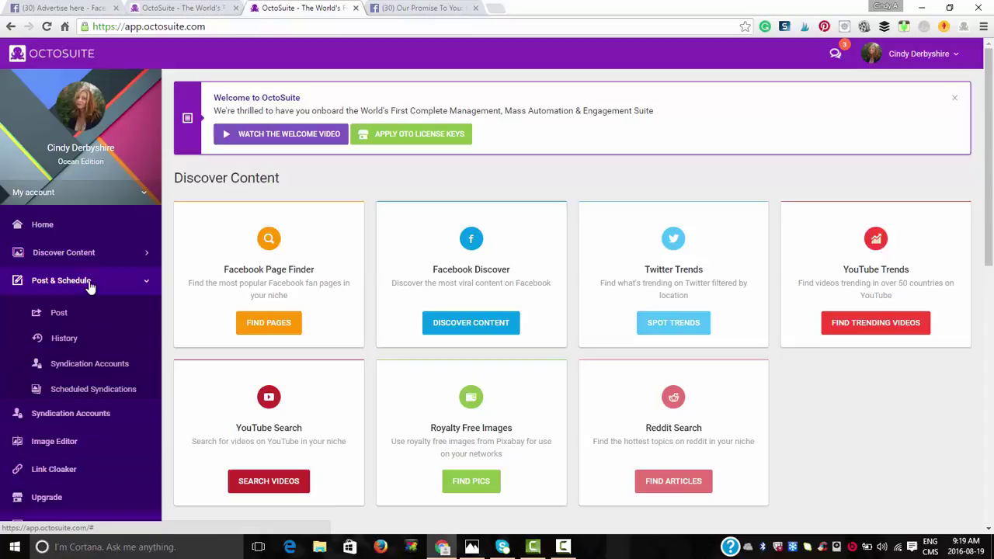
click(60, 314)
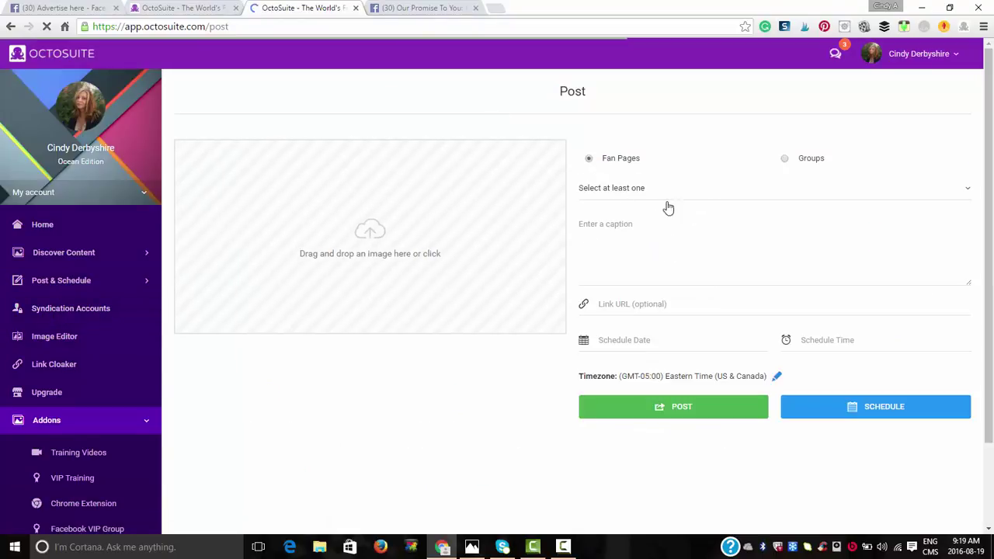
click(588, 158)
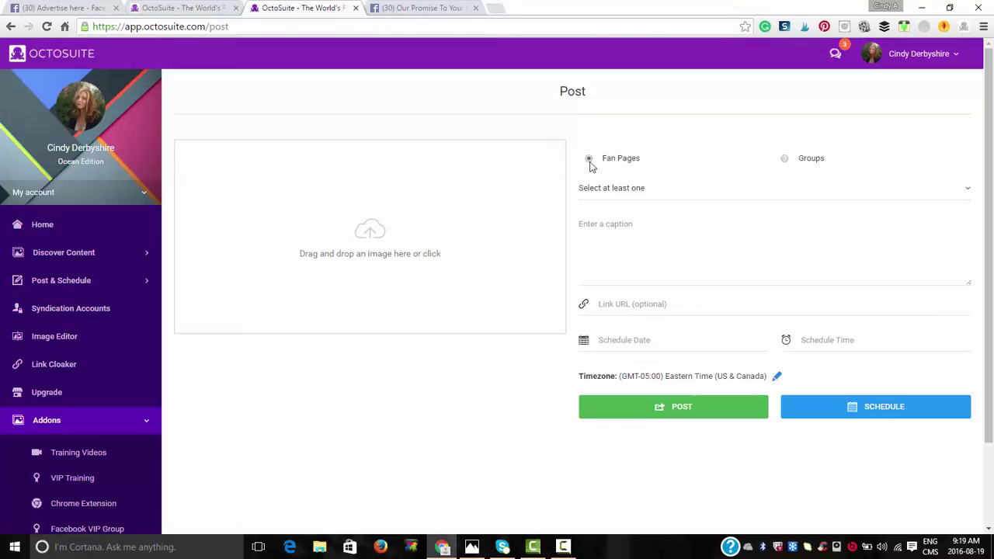
click(616, 190)
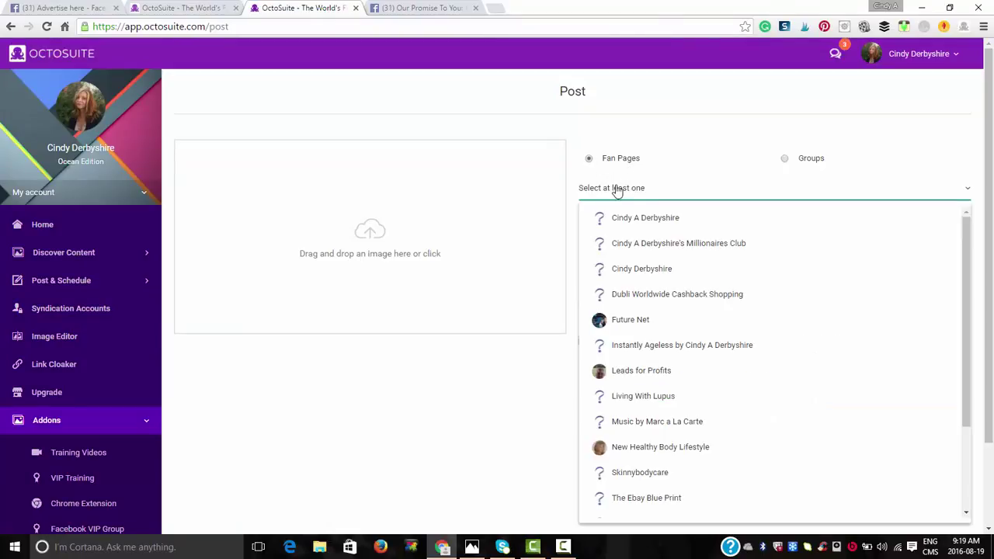
click(655, 222)
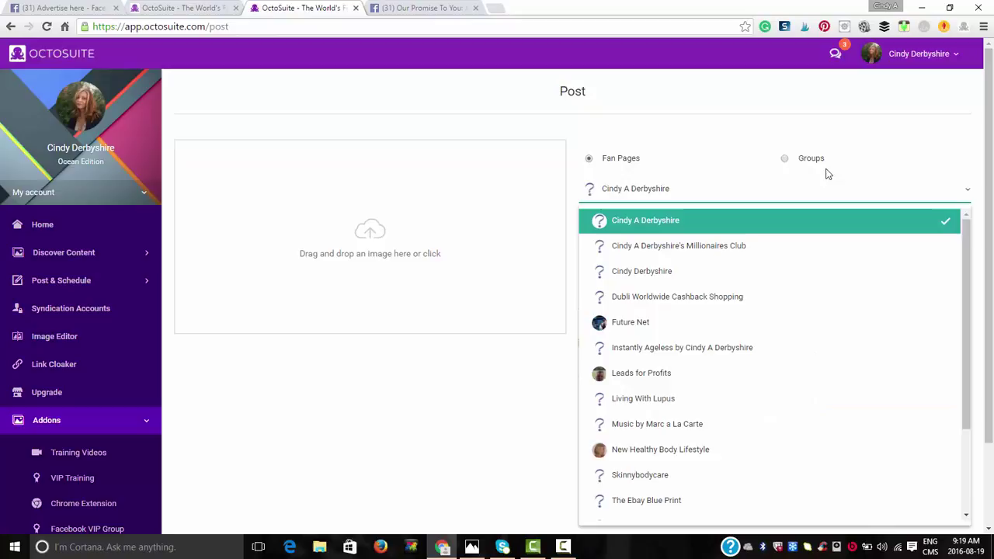
Step: Switch the target to Groups and add Marketing ADS and Marketers Post Your URL Group
click(786, 159)
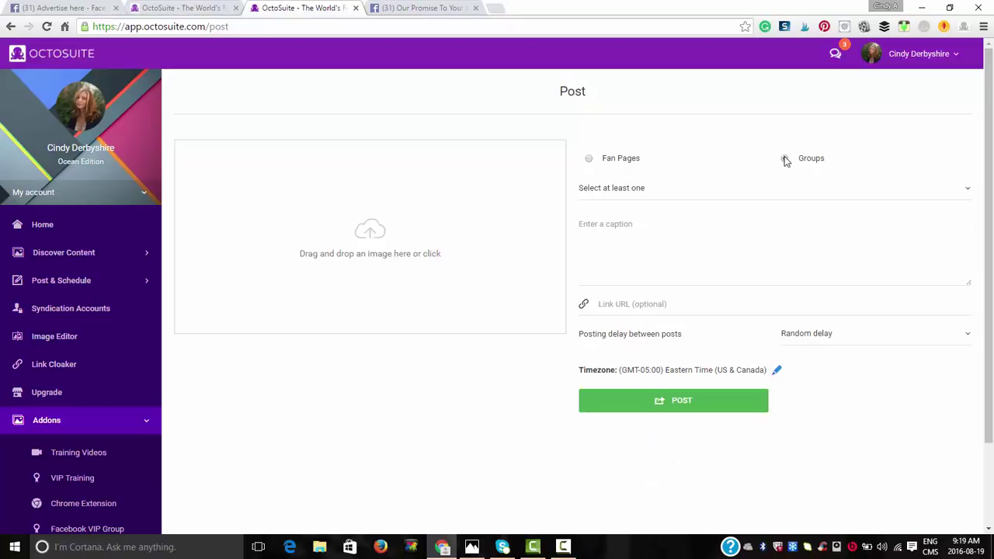
click(968, 194)
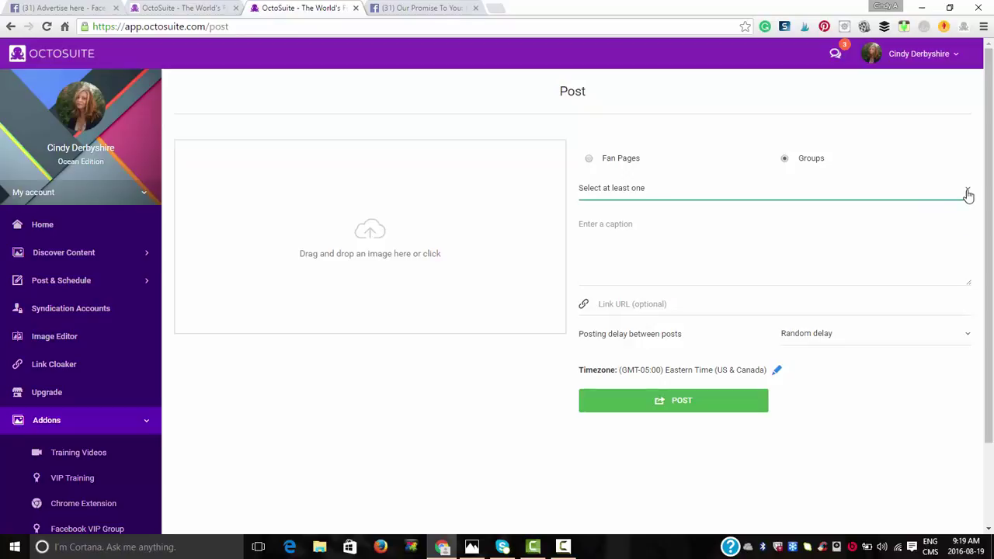
click(969, 194)
scroll(838, 287, down, 4)
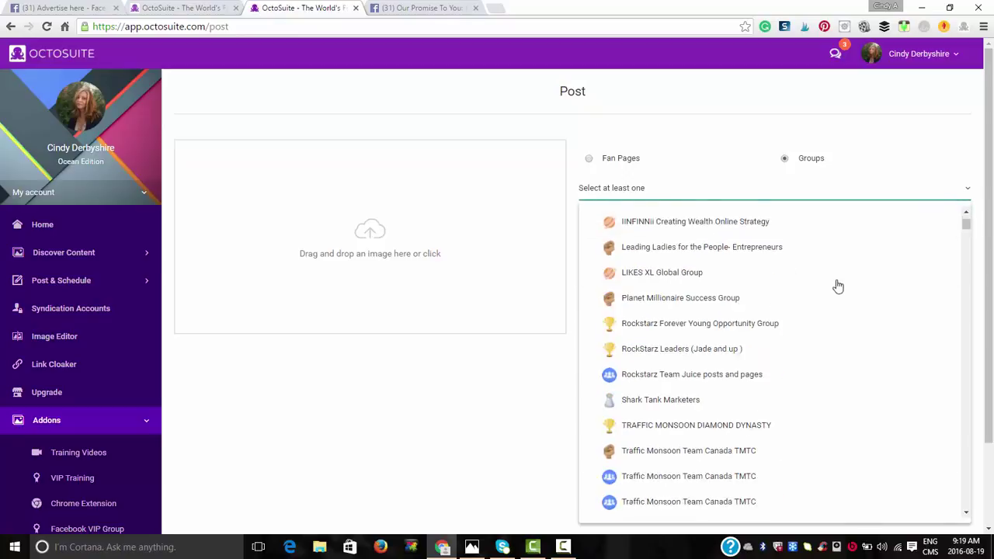
scroll(838, 286, down, 4)
scroll(837, 287, down, 4)
scroll(838, 287, down, 3)
scroll(837, 286, down, 5)
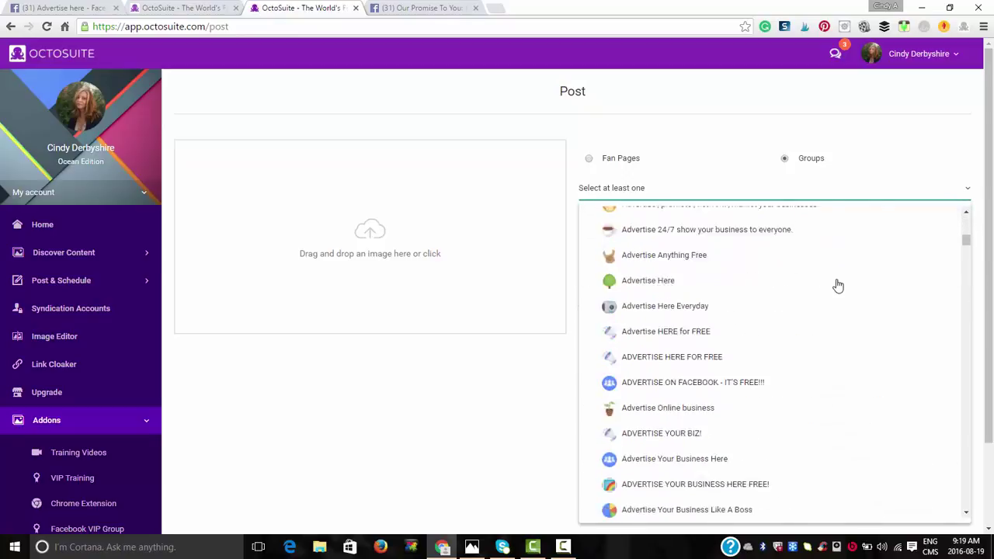
scroll(948, 257, down, 4)
scroll(965, 246, down, 1)
scroll(958, 268, down, 2)
drag(959, 272, 958, 373)
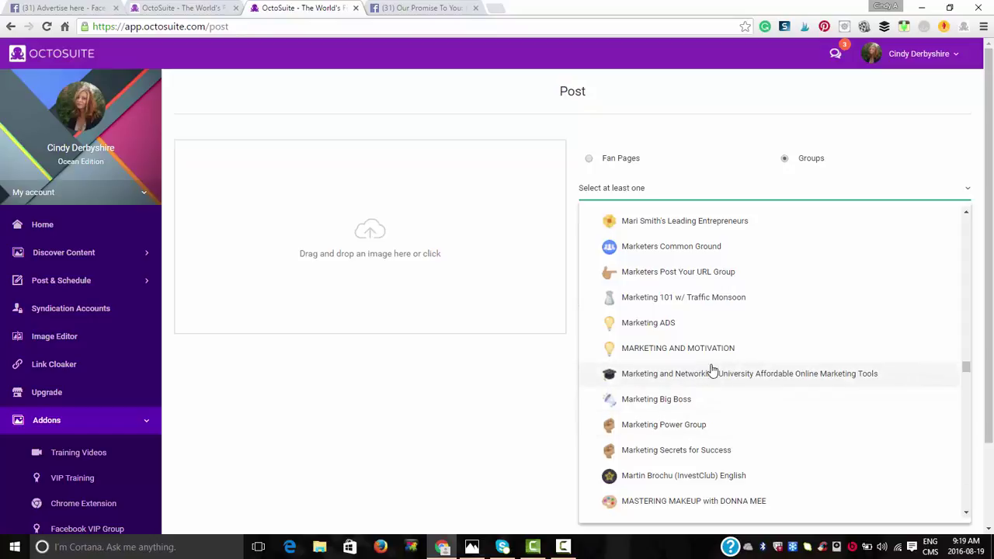
click(643, 329)
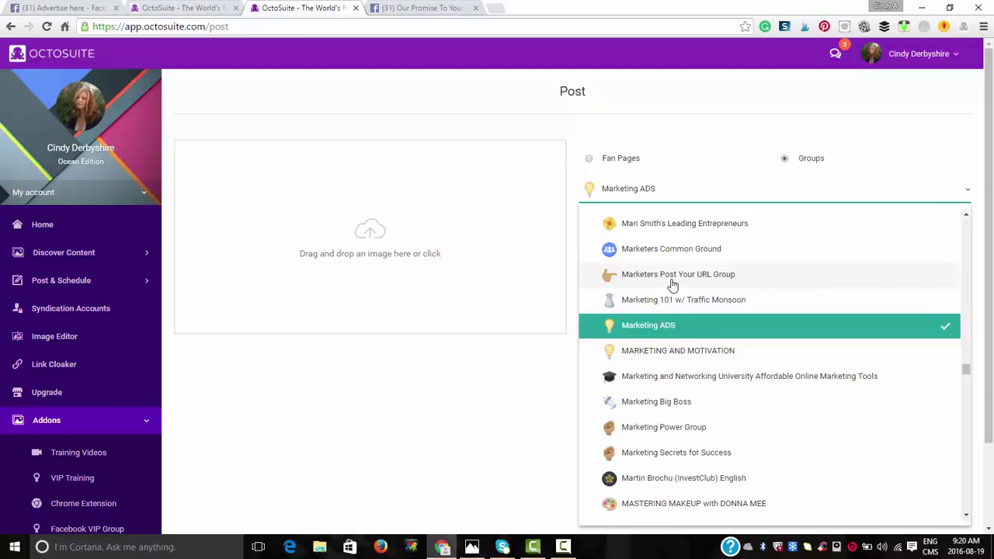
click(673, 279)
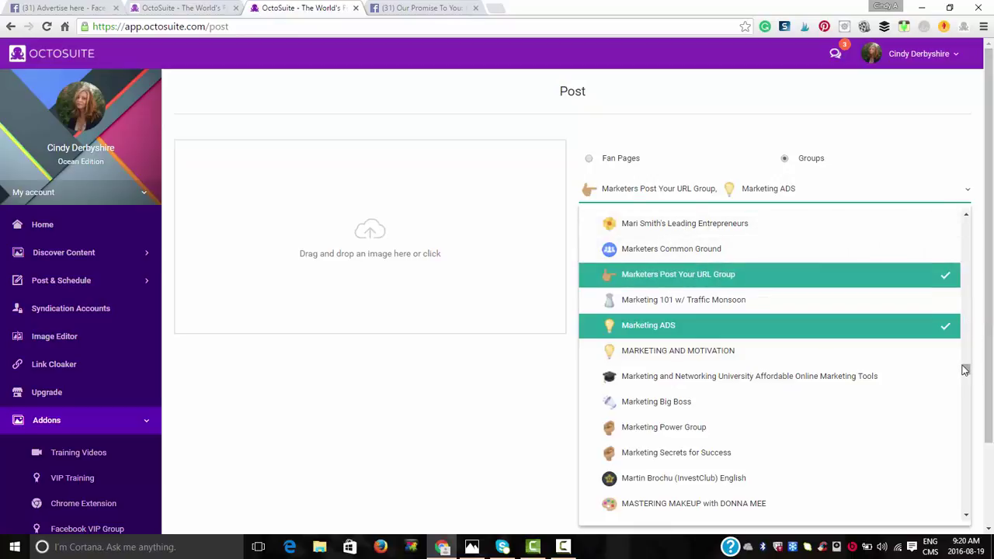
Step: Add the 'Stay at home moms!' group to the targets
drag(965, 370, 958, 429)
scroll(958, 430, down, 5)
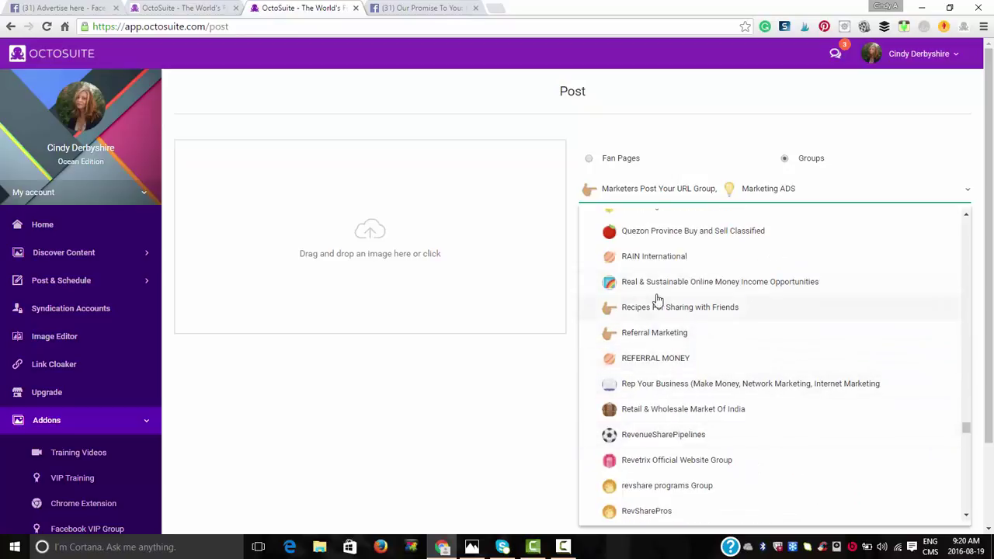
scroll(795, 346, down, 1)
scroll(776, 353, down, 2)
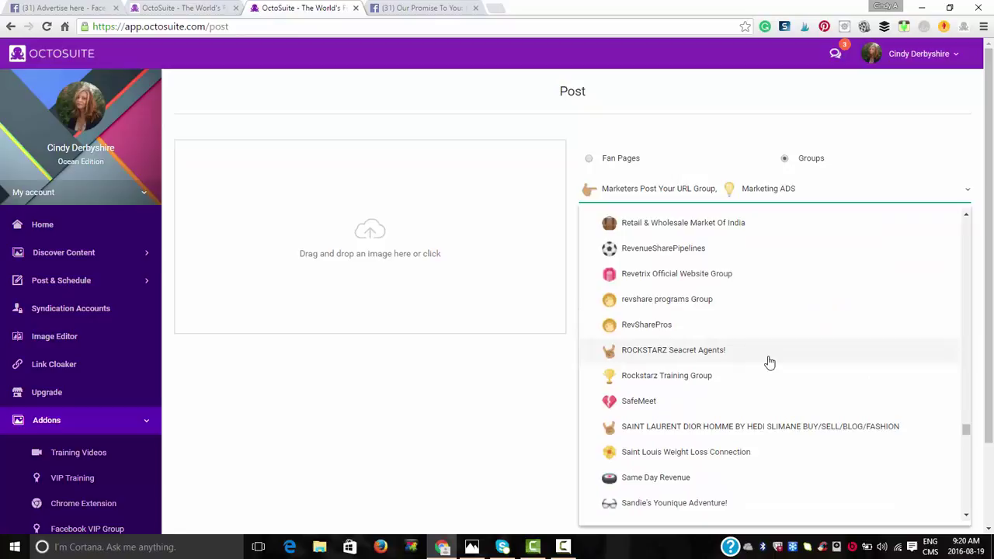
scroll(768, 359, down, 3)
scroll(768, 361, down, 3)
scroll(768, 363, down, 2)
scroll(768, 362, down, 1)
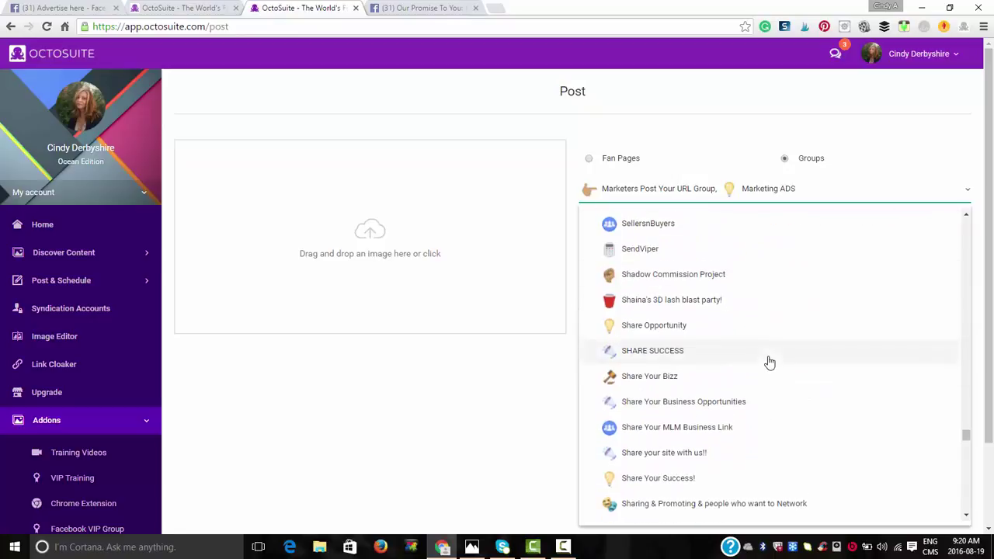
scroll(768, 362, down, 3)
scroll(768, 362, down, 2)
scroll(769, 363, down, 2)
scroll(769, 362, down, 1)
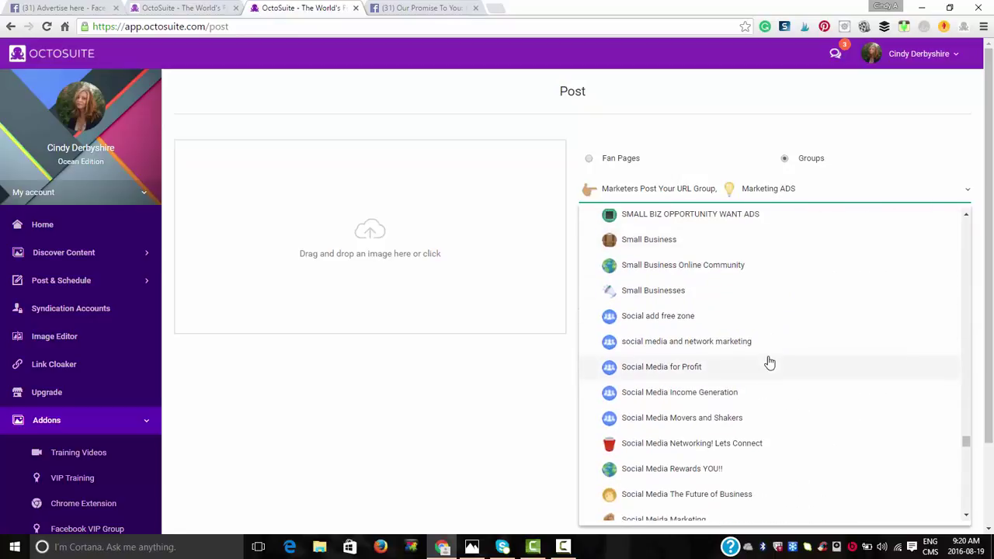
scroll(768, 362, down, 3)
scroll(769, 363, down, 2)
scroll(769, 361, down, 2)
scroll(767, 359, down, 3)
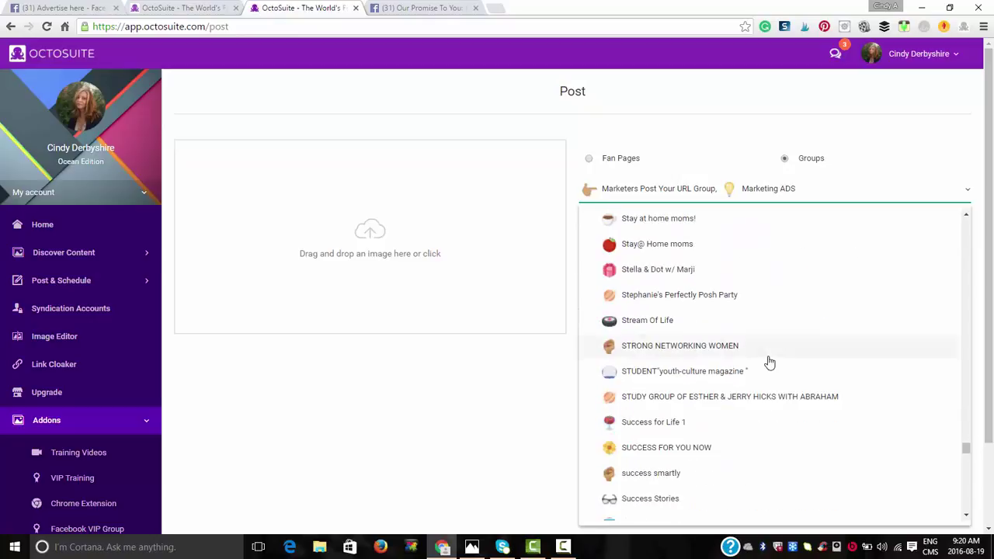
click(630, 254)
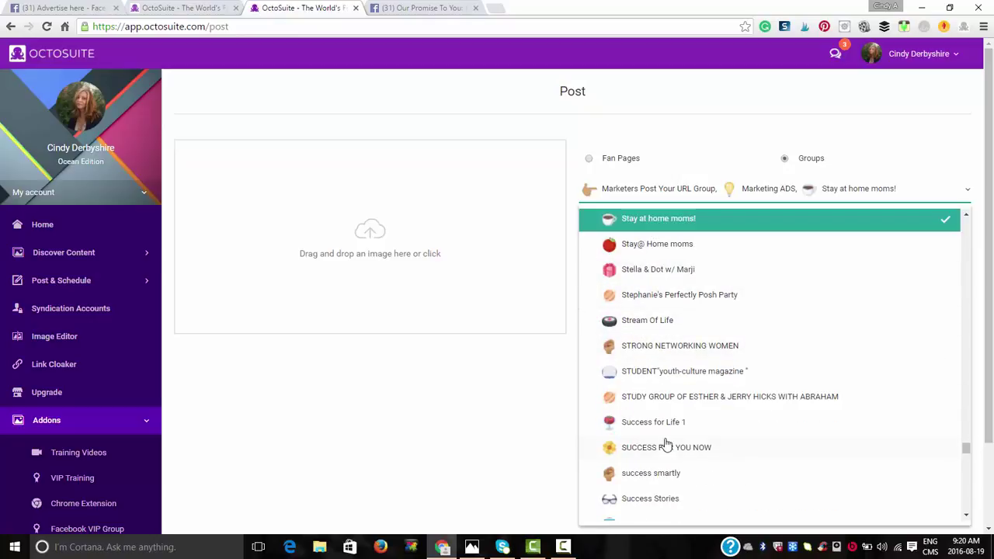
Step: Add the 'Work At Home Grow Your Income' group to the targets
scroll(732, 371, down, 3)
scroll(732, 371, down, 3)
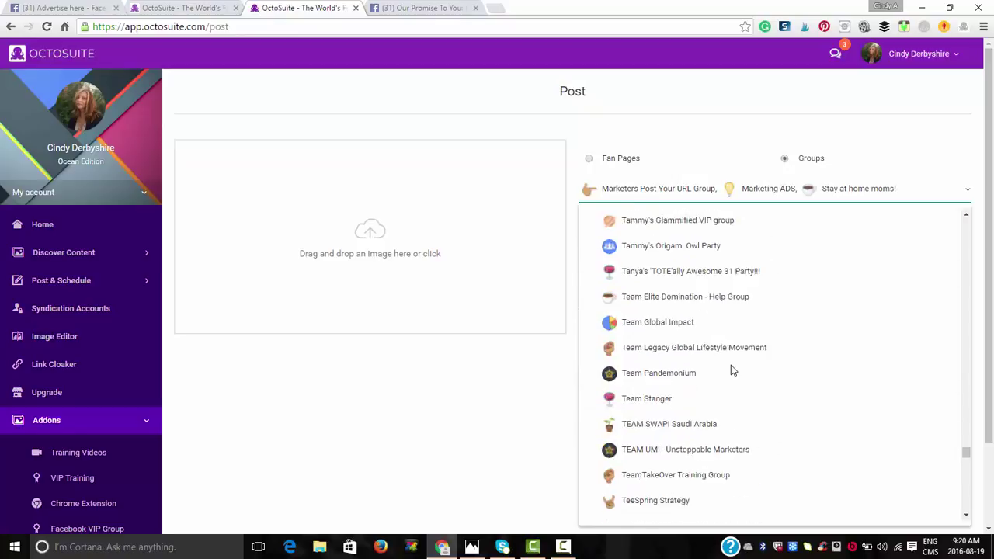
scroll(732, 371, down, 1)
scroll(732, 370, down, 3)
scroll(732, 371, down, 3)
scroll(732, 370, down, 2)
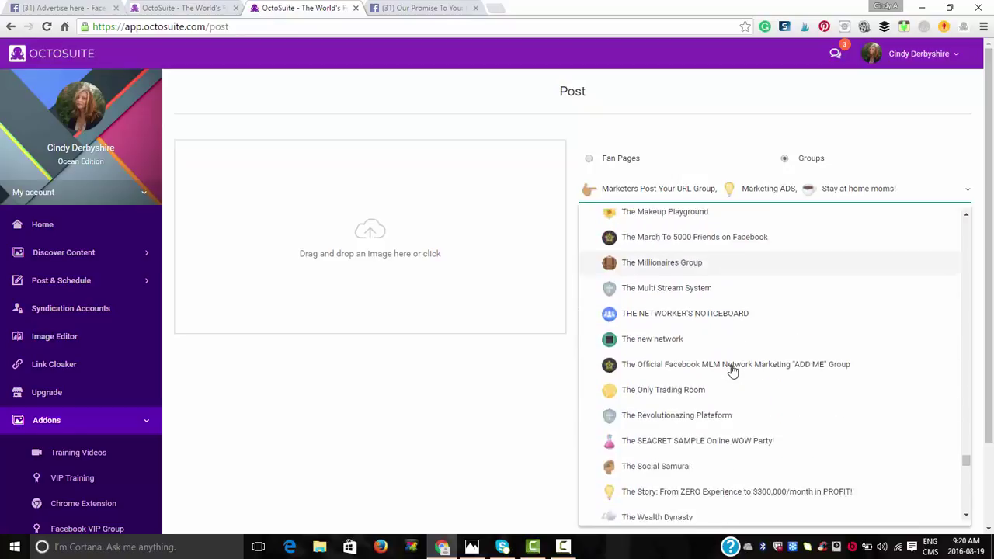
scroll(732, 370, down, 1)
scroll(732, 370, down, 3)
scroll(732, 371, down, 3)
scroll(732, 370, down, 3)
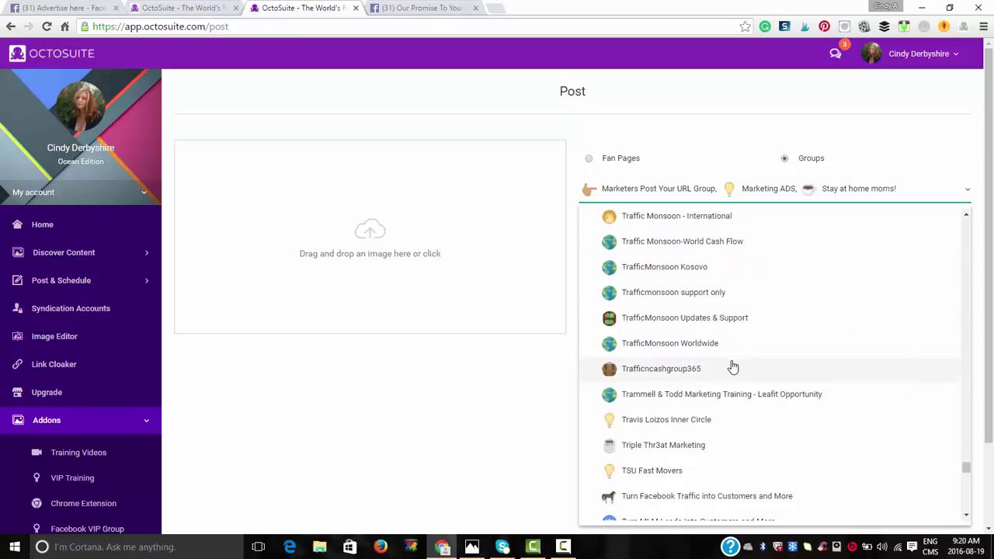
scroll(733, 370, down, 3)
scroll(732, 367, down, 3)
scroll(732, 367, down, 2)
scroll(732, 367, down, 3)
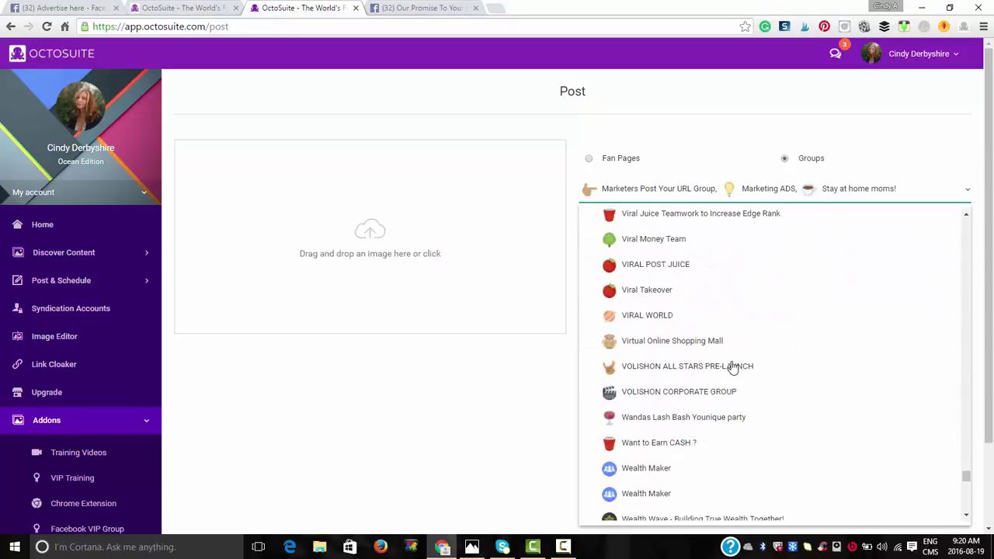
scroll(732, 367, down, 3)
scroll(732, 366, down, 2)
scroll(739, 371, down, 2)
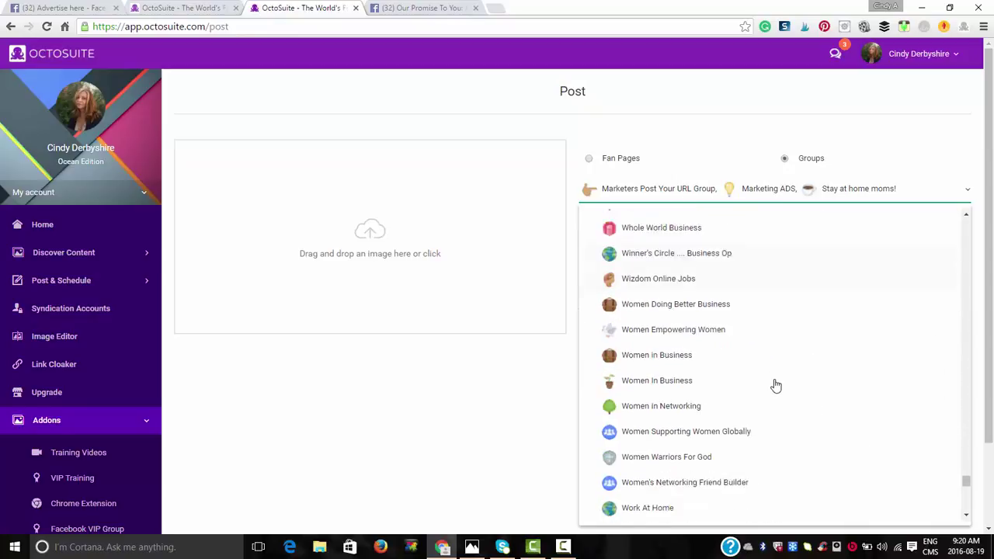
scroll(774, 383, down, 2)
scroll(774, 383, down, 2)
scroll(761, 388, down, 2)
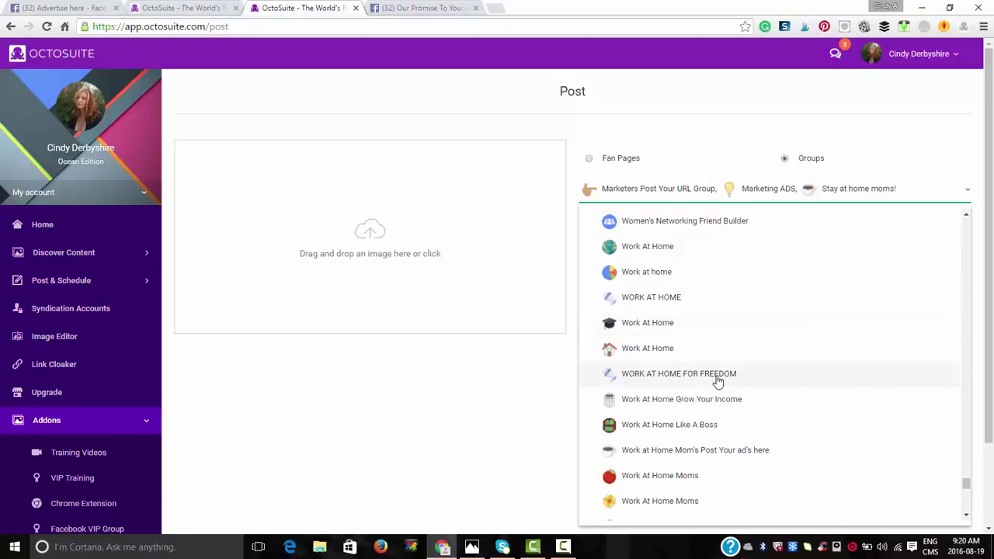
click(689, 404)
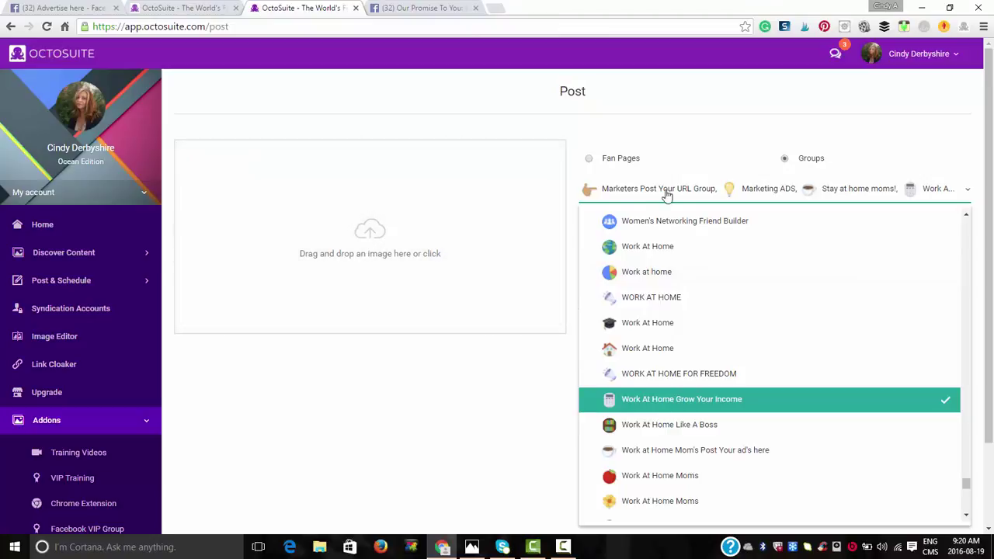
Step: Paste the copied EGN Marketing System promotional text into the 'Enter a caption' box
click(907, 148)
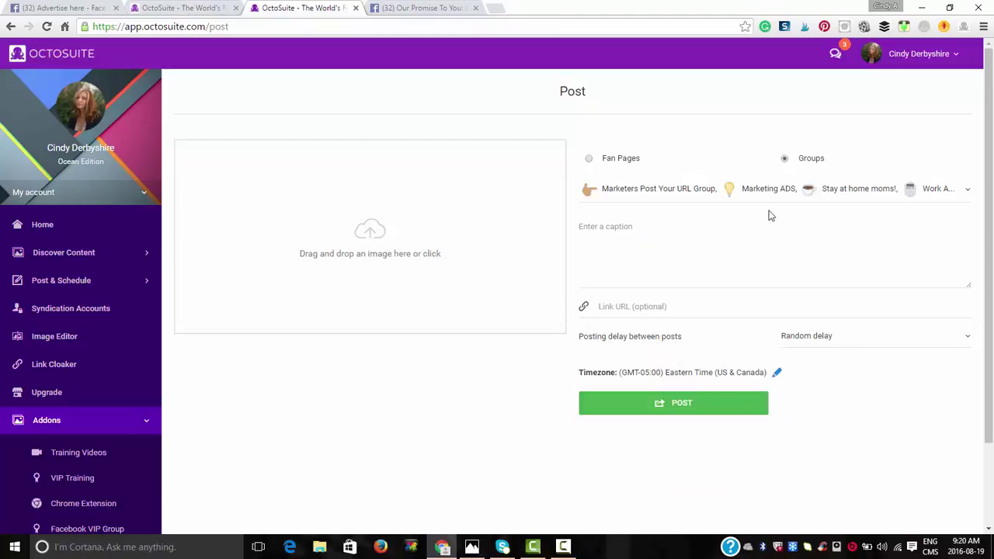
click(618, 227)
right_click(618, 227)
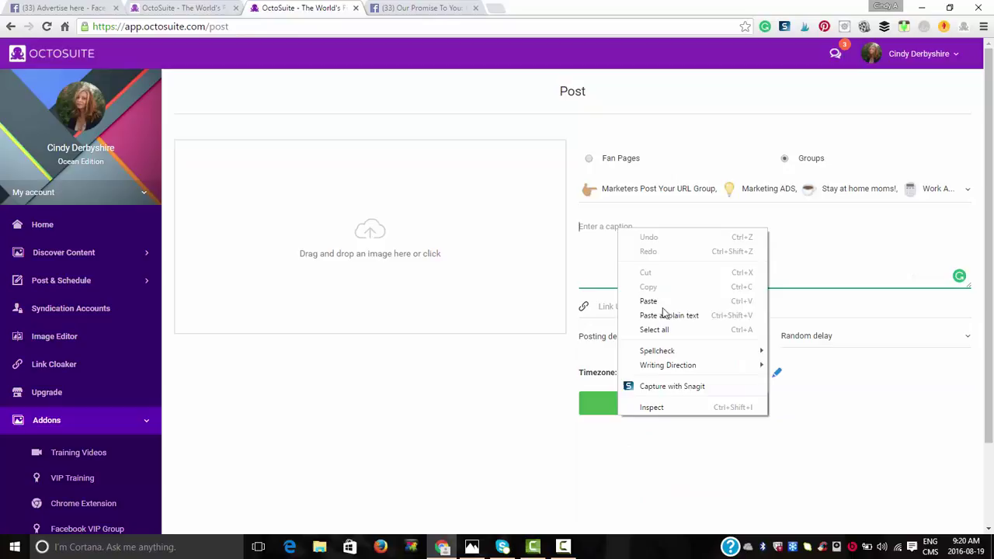
click(657, 301)
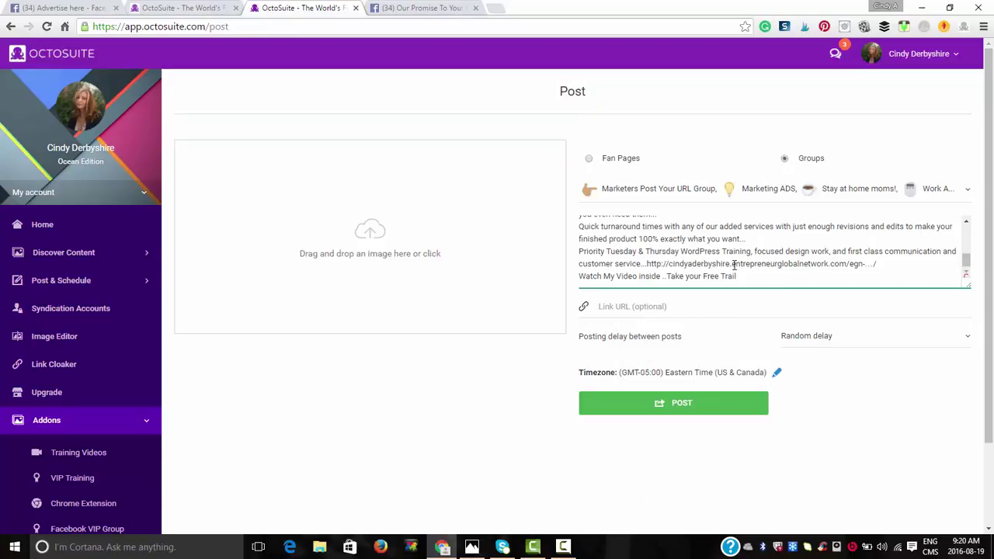
scroll(732, 267, up, 3)
scroll(715, 263, up, 1)
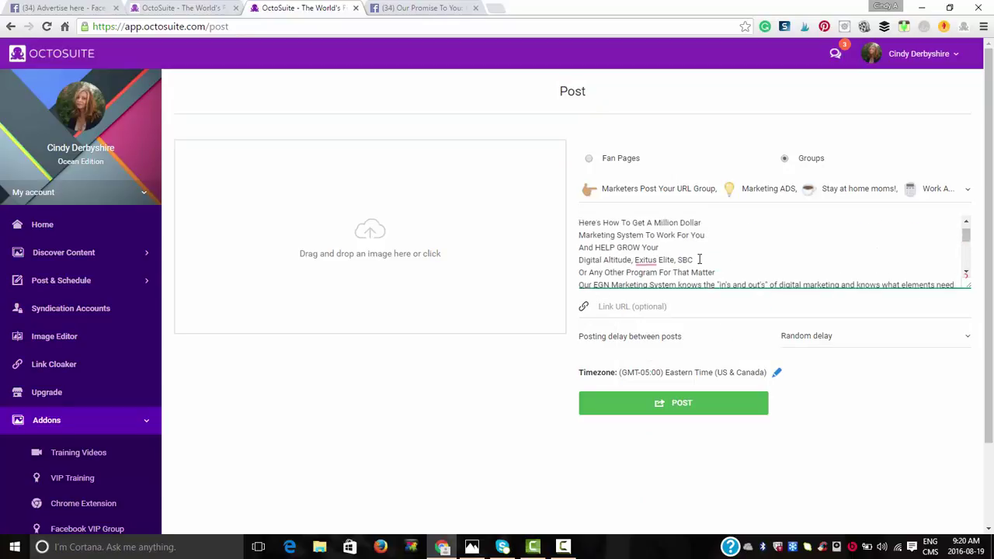
scroll(700, 259, up, 1)
scroll(701, 241, down, 1)
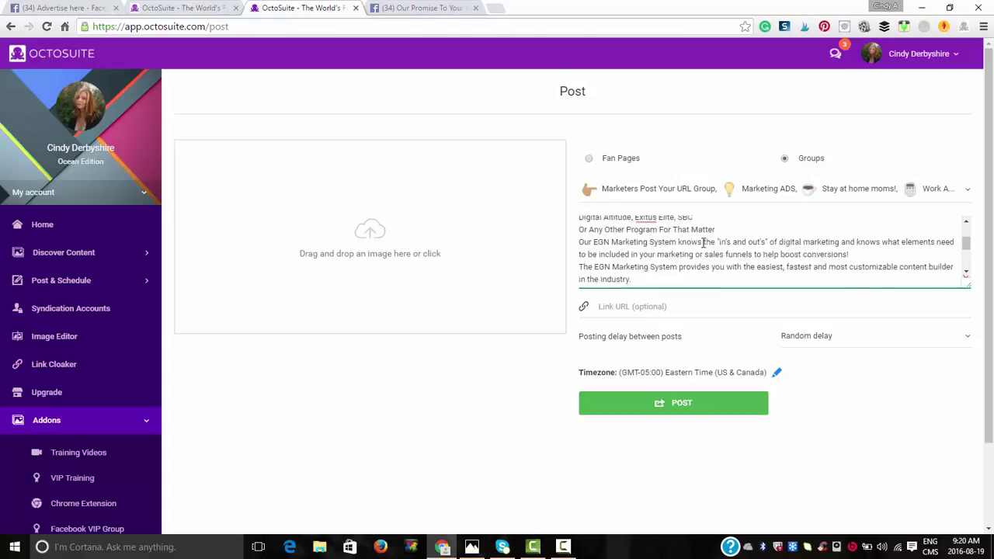
scroll(701, 243, down, 5)
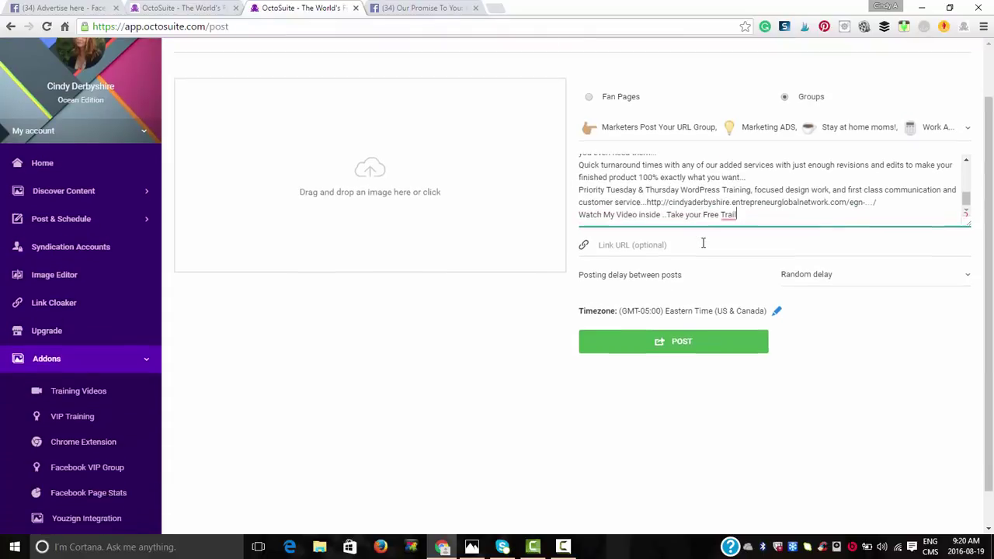
Step: Attach the picture 'Me Website picture.jpg' to the post
click(375, 174)
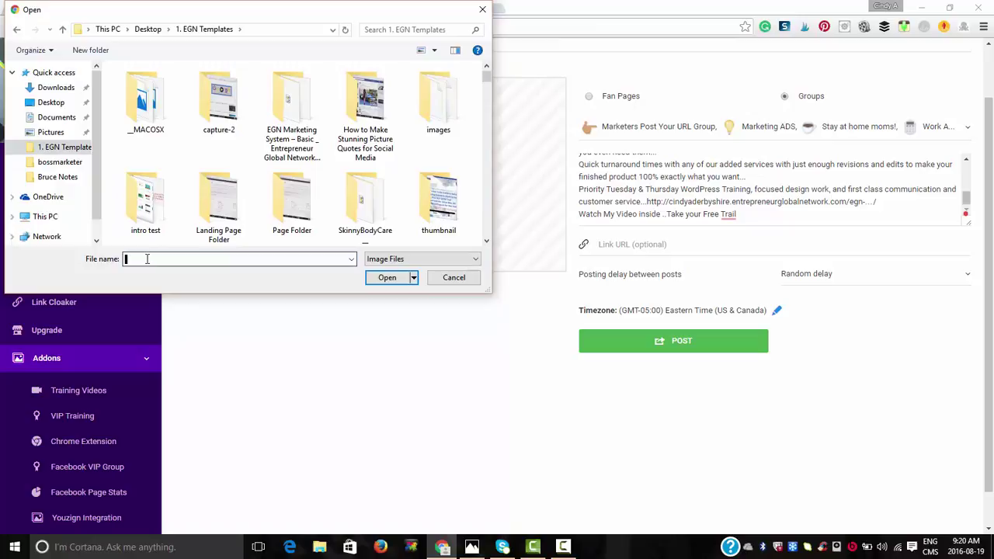
text(m)
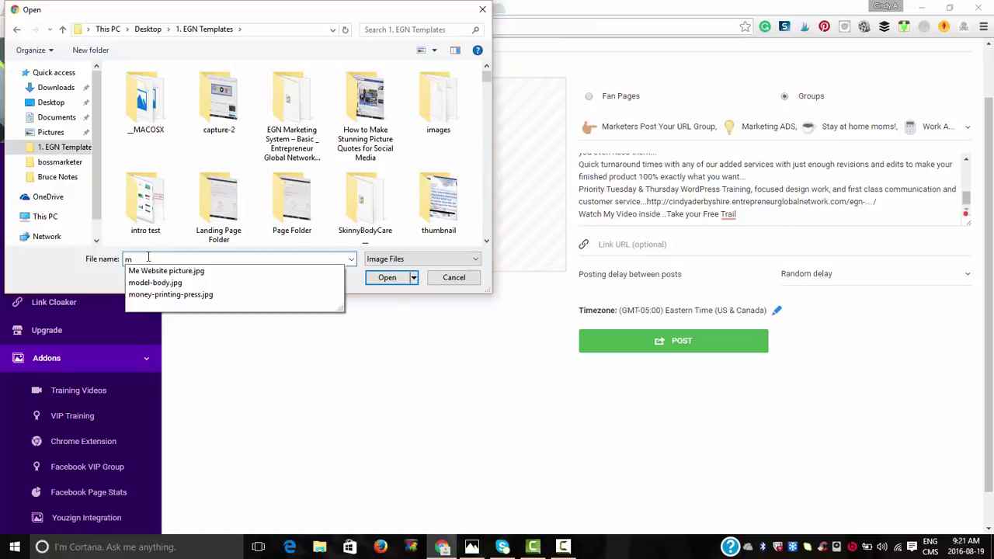
click(303, 272)
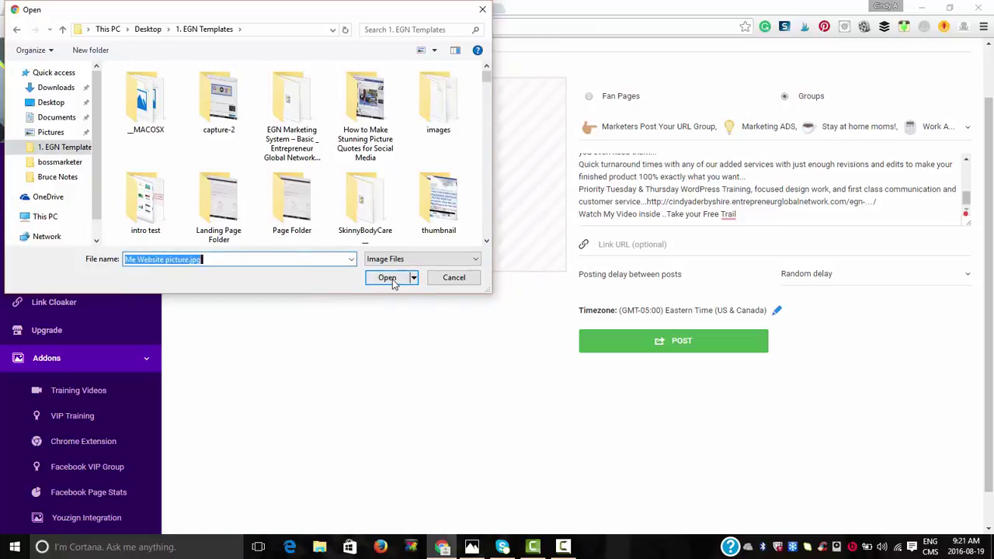
click(389, 278)
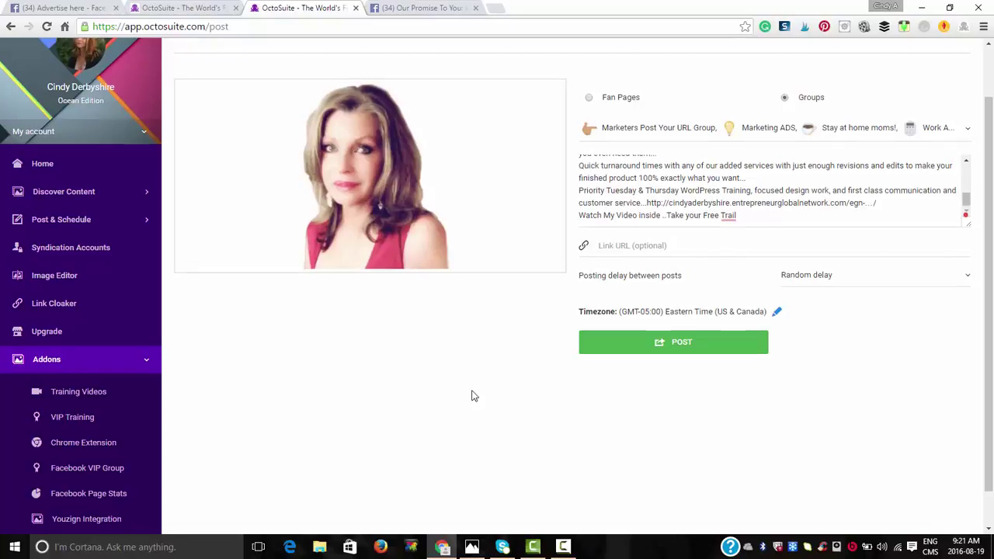
Step: Copy the caption's web link into the Link URL field and set the posting delay to 3 minutes
scroll(471, 396, up, 1)
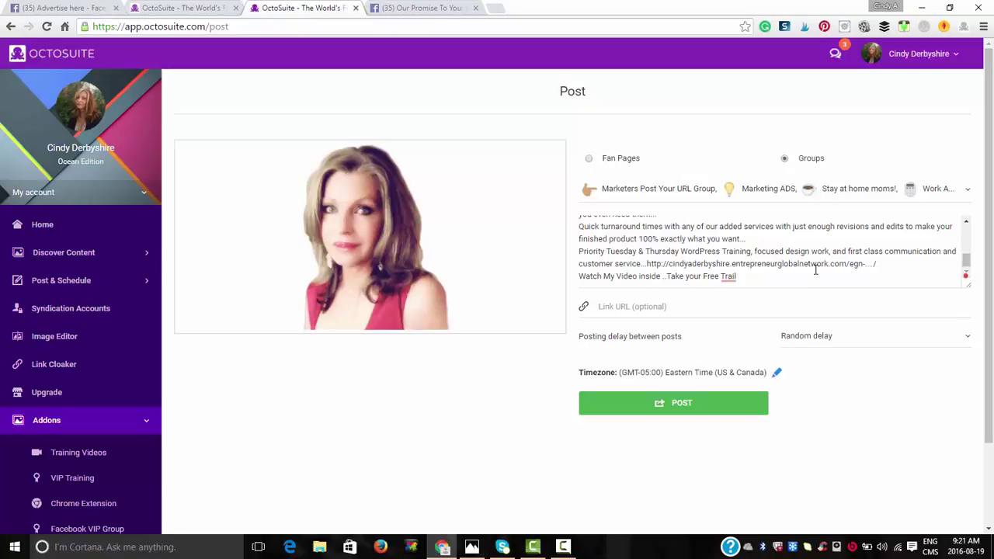
click(646, 265)
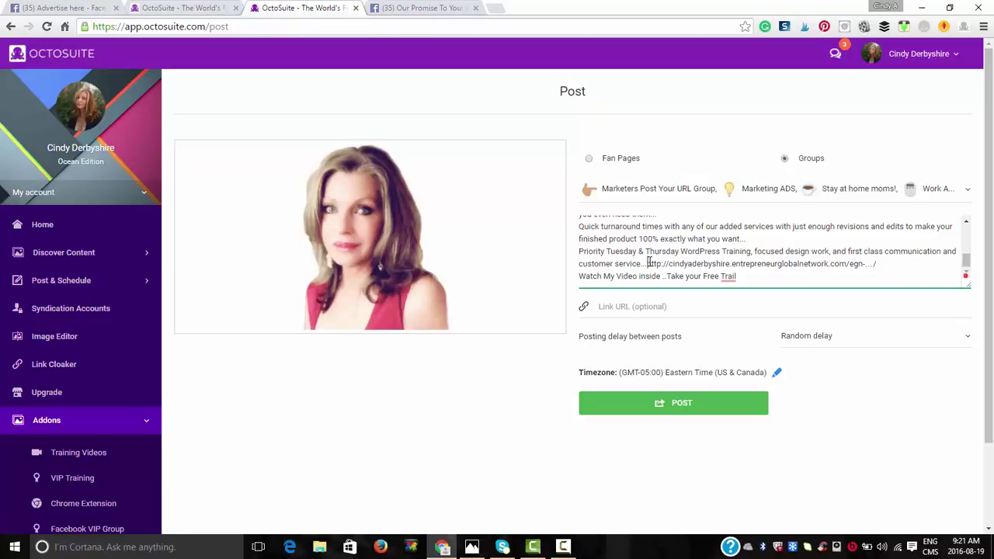
drag(647, 264, 883, 267)
key(ctrl+c)
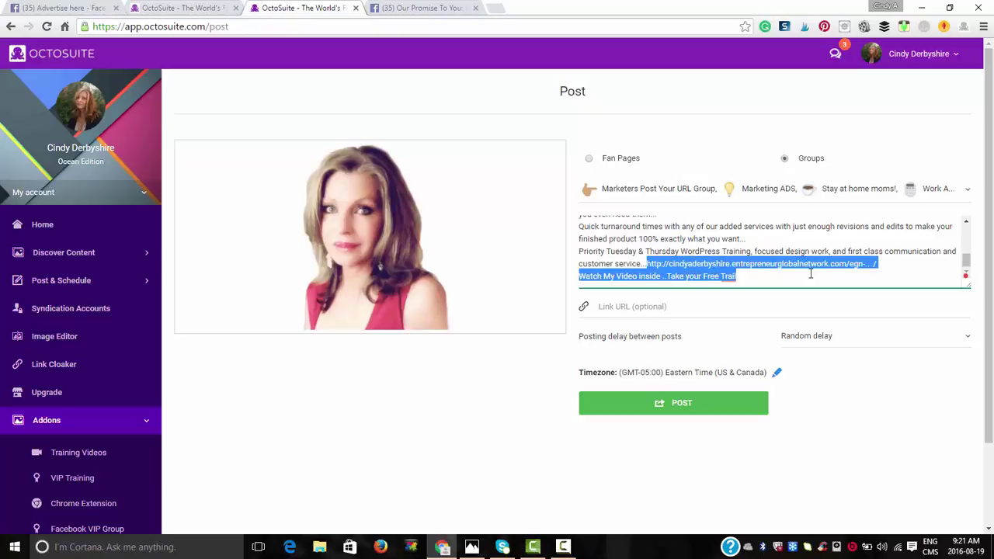
right_click(868, 265)
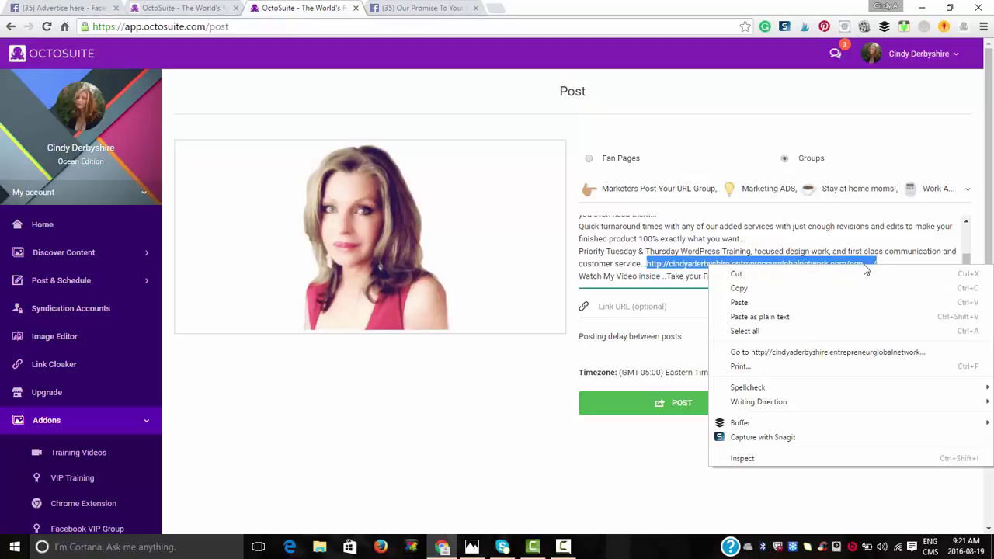
click(768, 289)
click(663, 311)
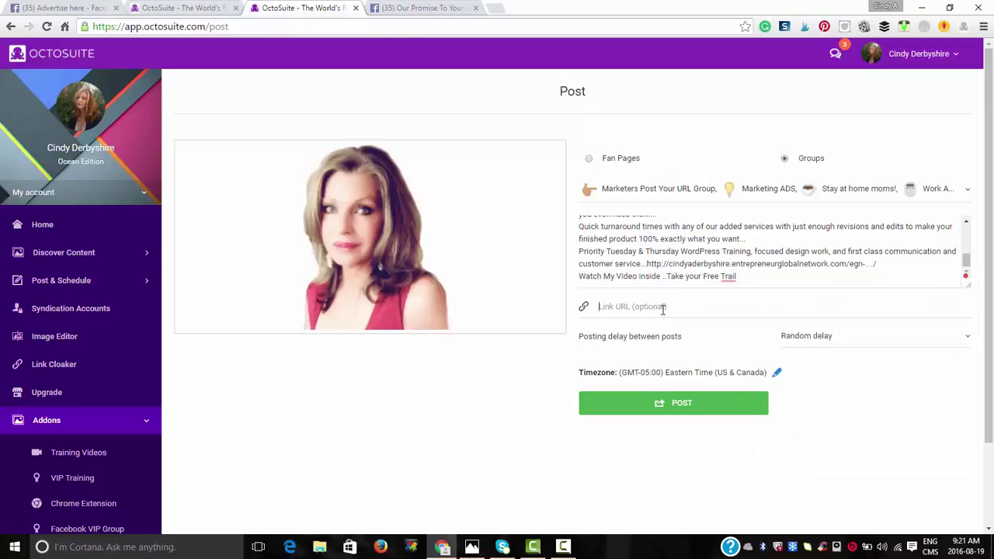
right_click(663, 310)
click(697, 382)
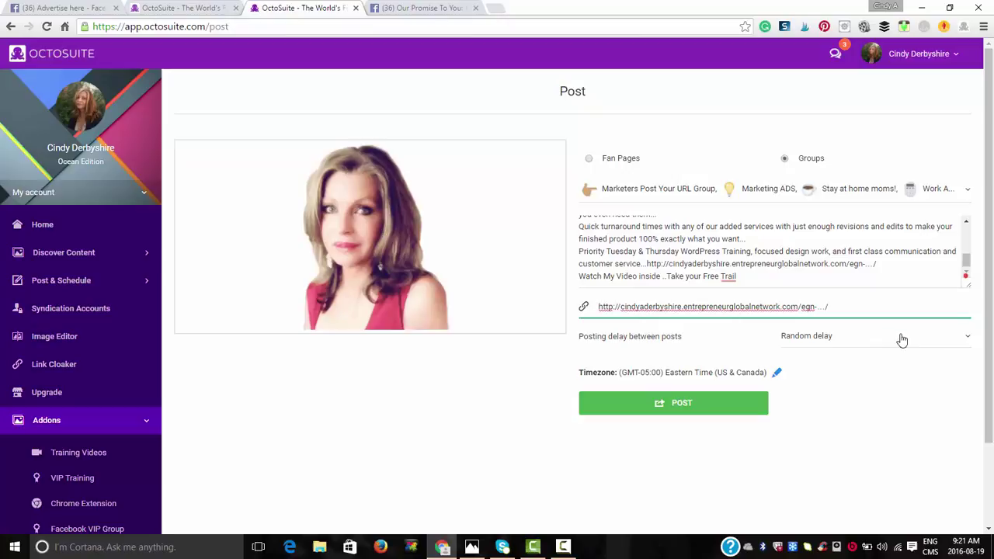
click(967, 344)
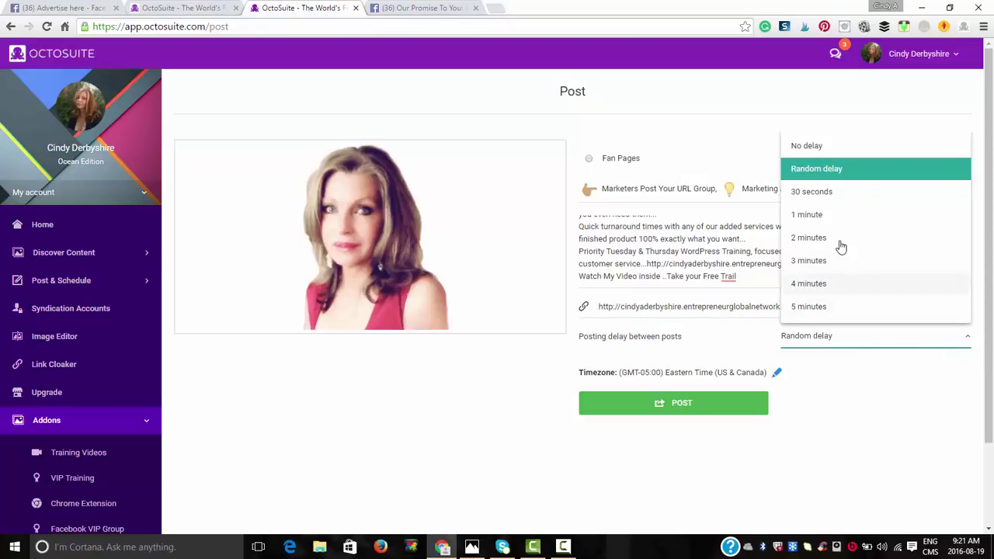
click(818, 268)
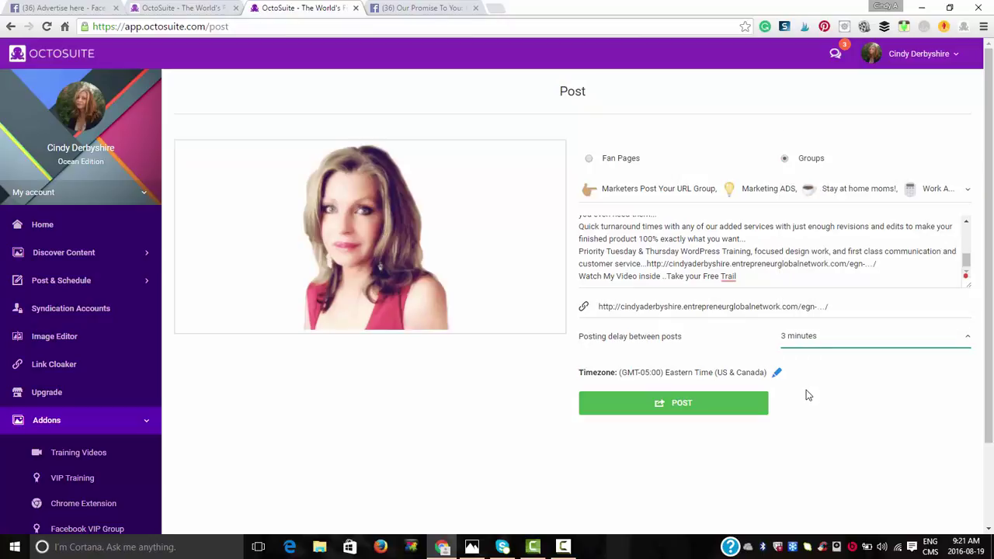
Step: Grant the Facebook permissions and generate a new access token
click(678, 405)
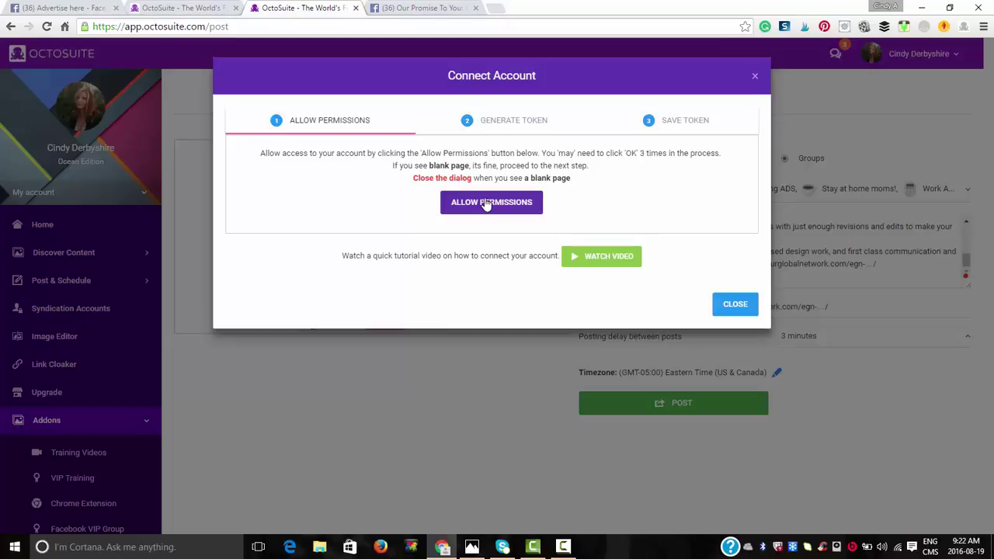
click(484, 205)
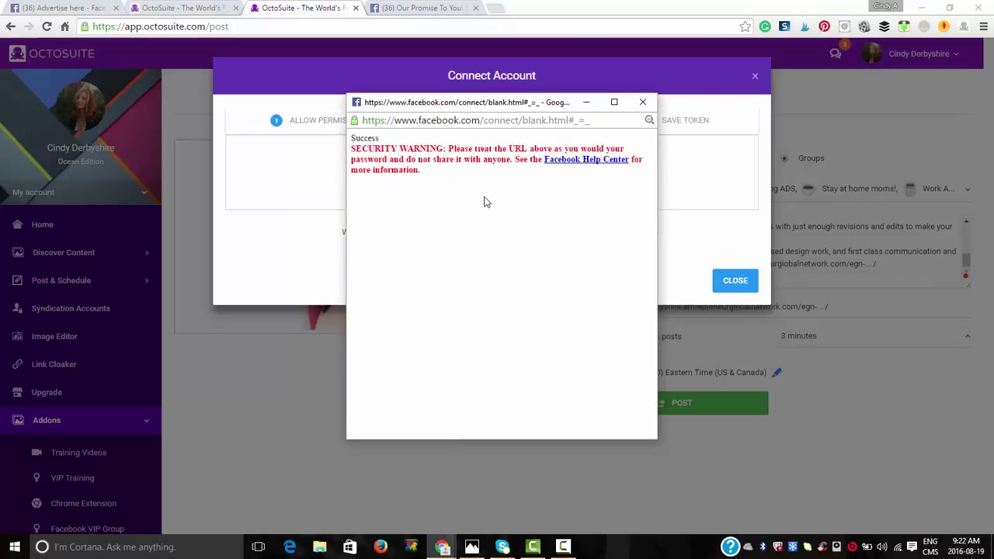
click(643, 102)
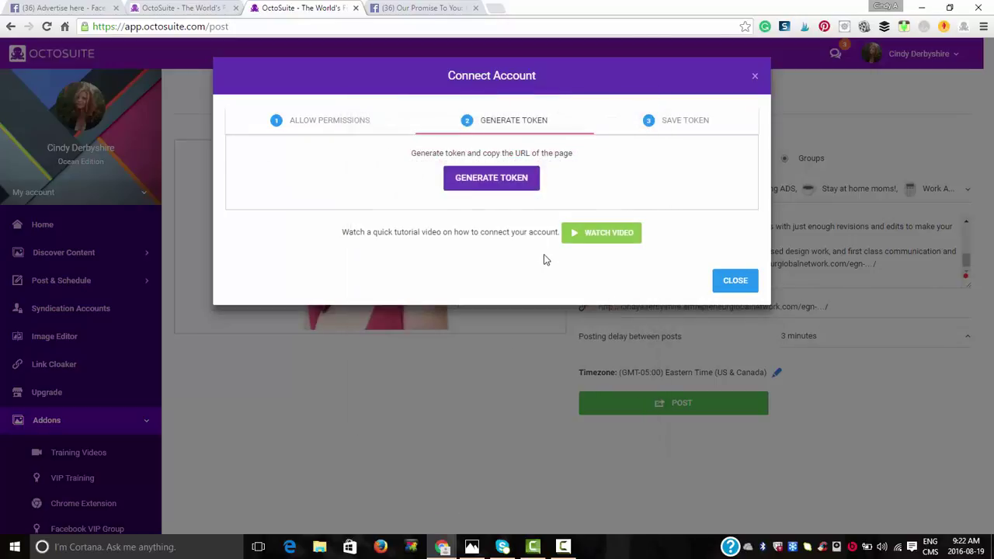
click(505, 180)
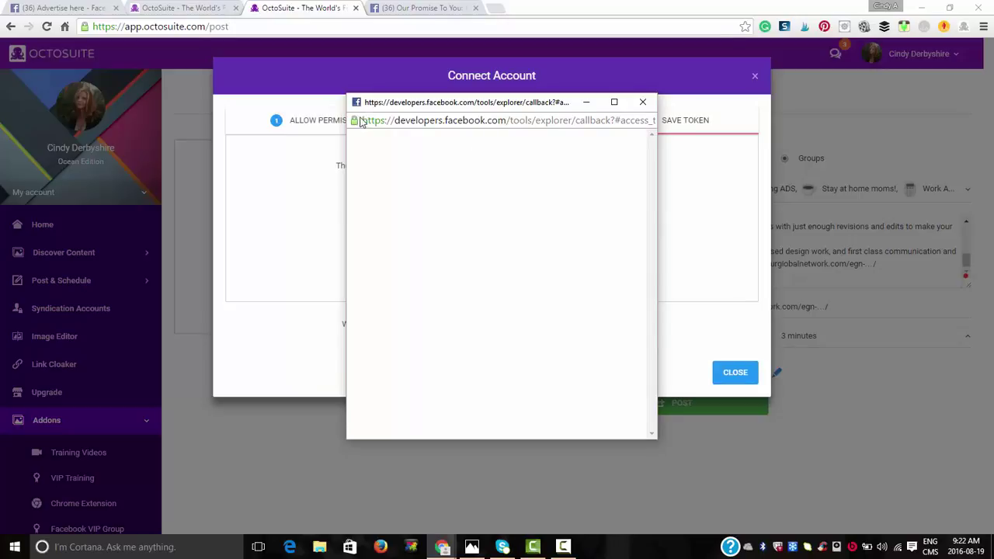
Step: Copy the token callback address into the Save Token box and save it
drag(361, 120, 684, 118)
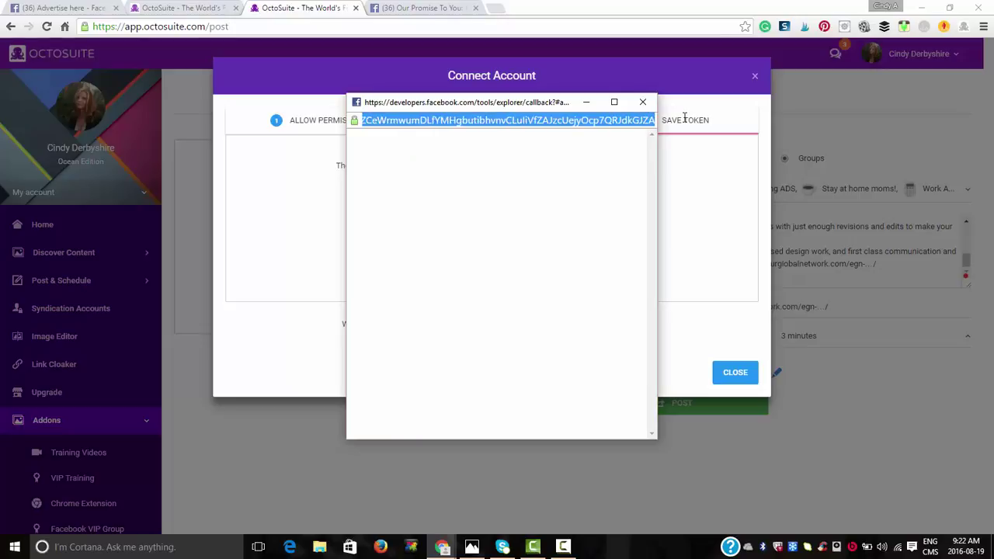
drag(684, 119, 684, 119)
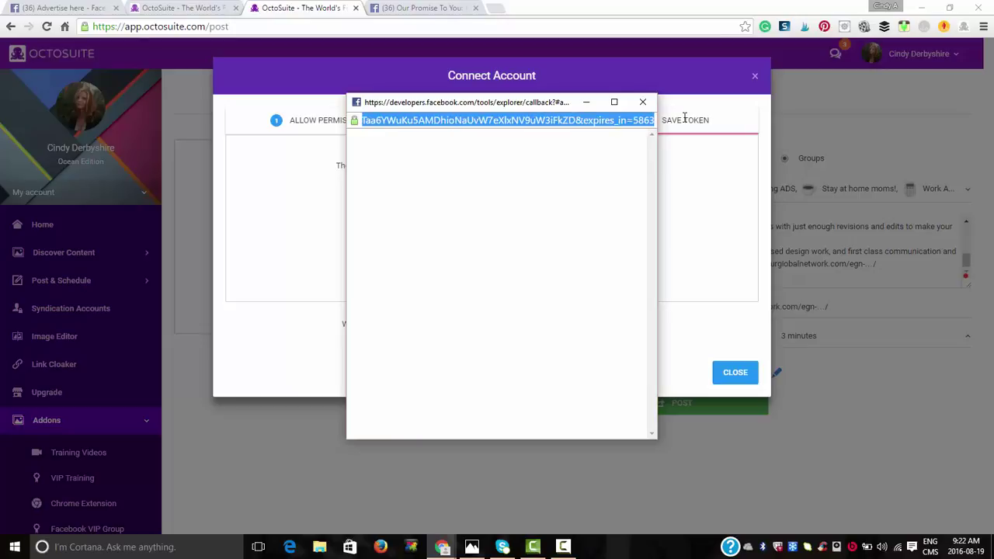
right_click(588, 123)
click(610, 166)
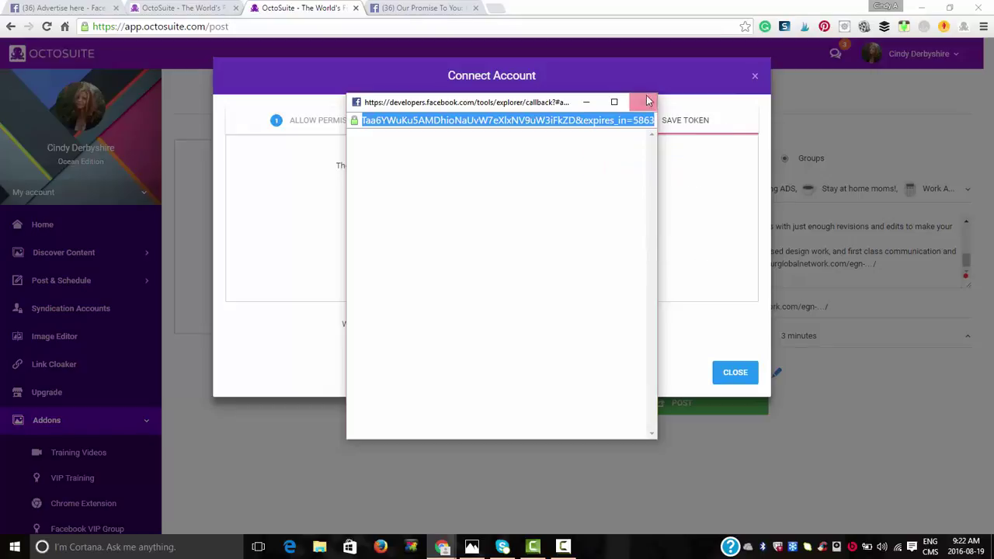
click(643, 103)
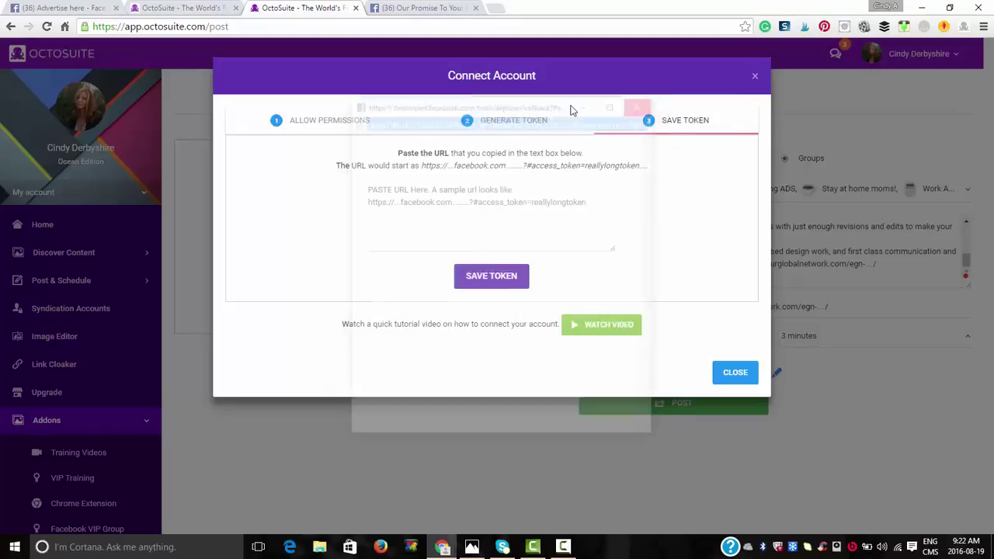
click(480, 201)
right_click(481, 201)
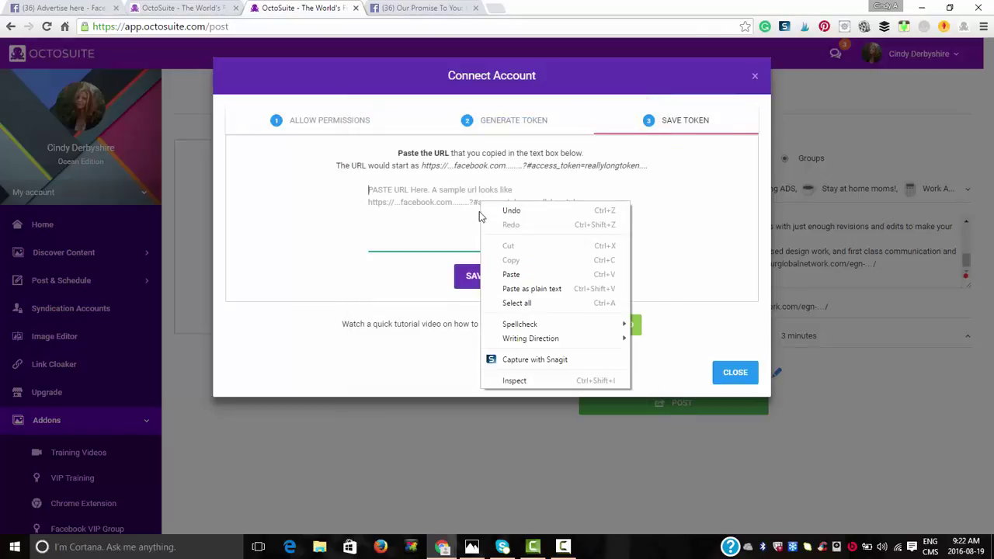
click(505, 275)
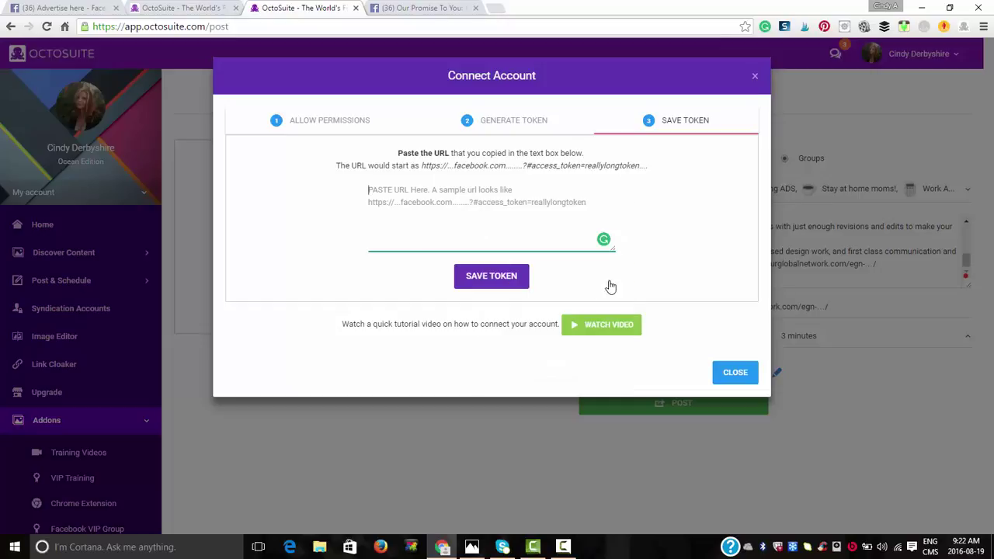
click(507, 281)
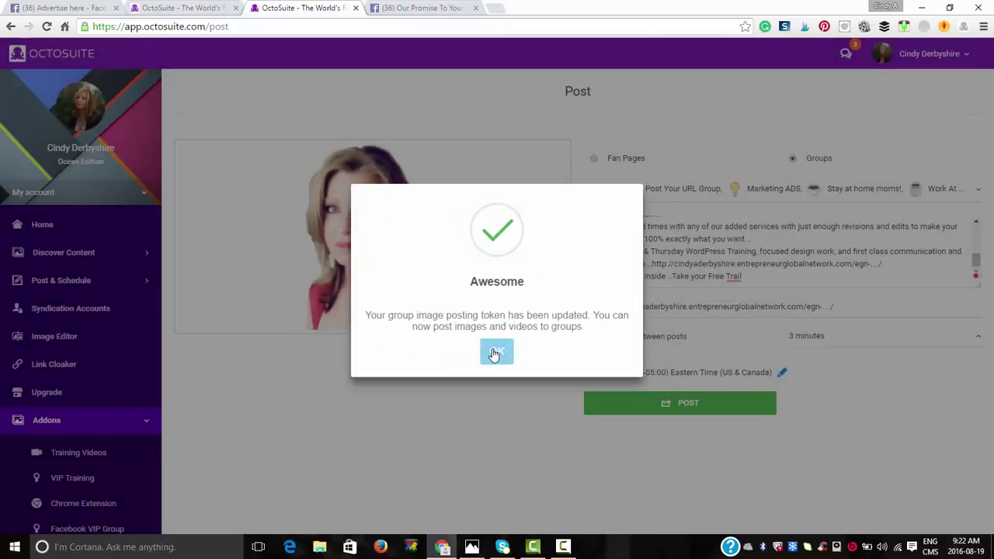
click(497, 350)
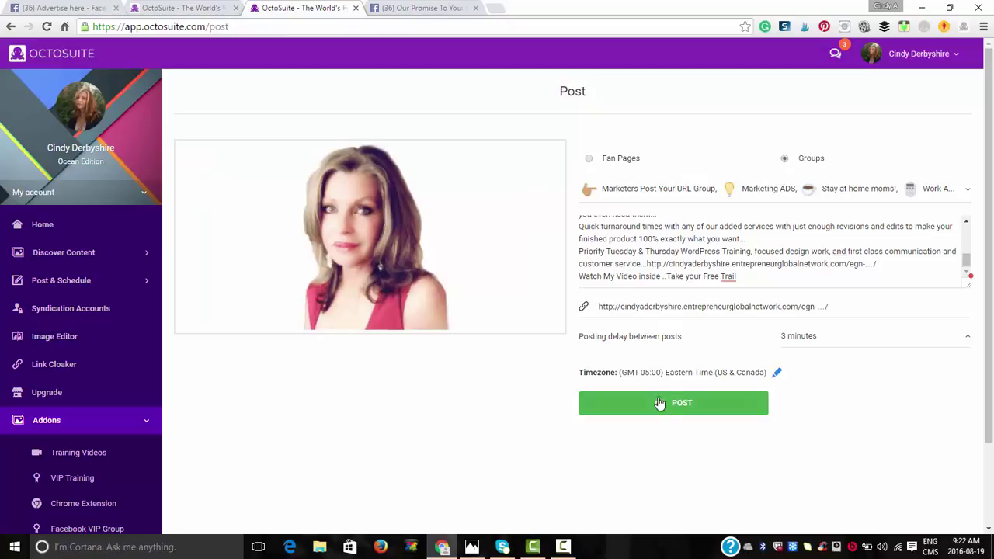
Step: Publish the post to the selected groups, with 3-minute delays between group posts
click(681, 404)
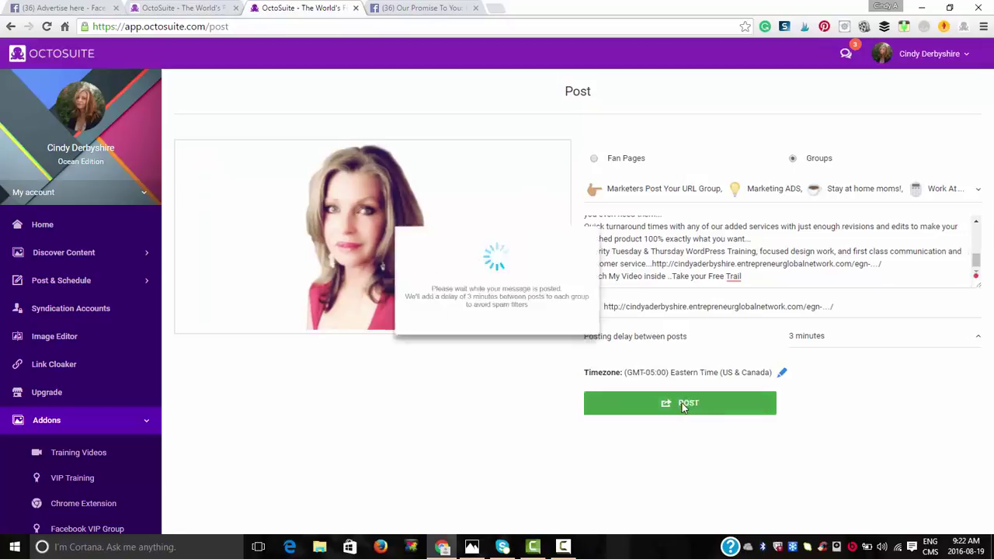